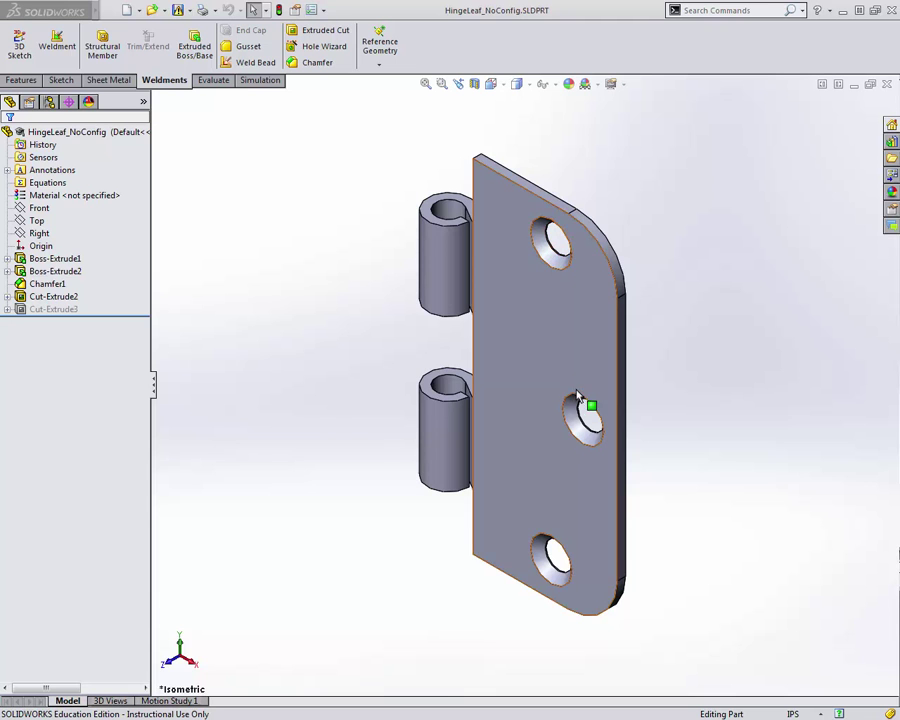
Step: Orbit the hinge leaf, view it from the Front, then return to the Isometric view
{"action": "middle_click_drag", "start_coordinate": [516, 207], "coordinate": [500, 115]}
{"action": "left_click", "coordinate": [491, 83]}
{"action": "left_click", "coordinate": [518, 140]}
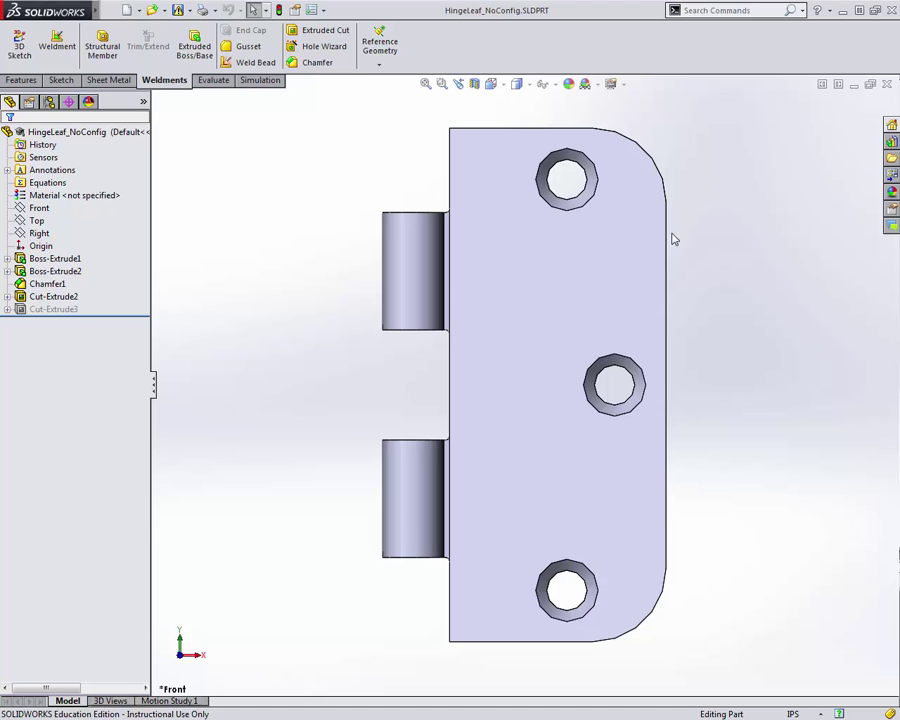
{"action": "middle_click_drag", "start_coordinate": [605, 259], "coordinate": [556, 311]}
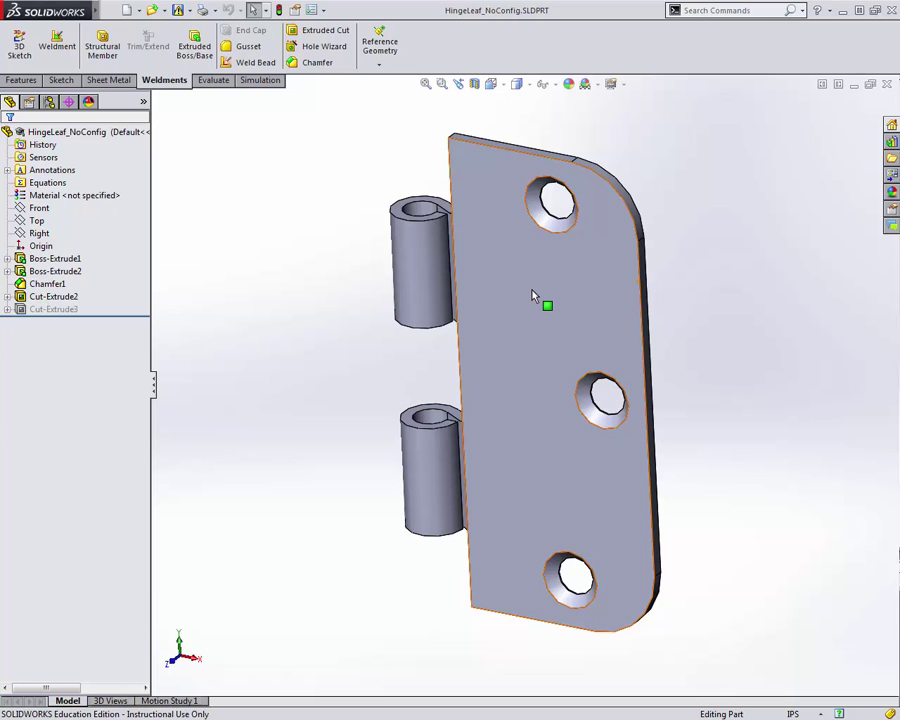
{"action": "left_click", "coordinate": [491, 84]}
{"action": "left_click", "coordinate": [546, 135]}
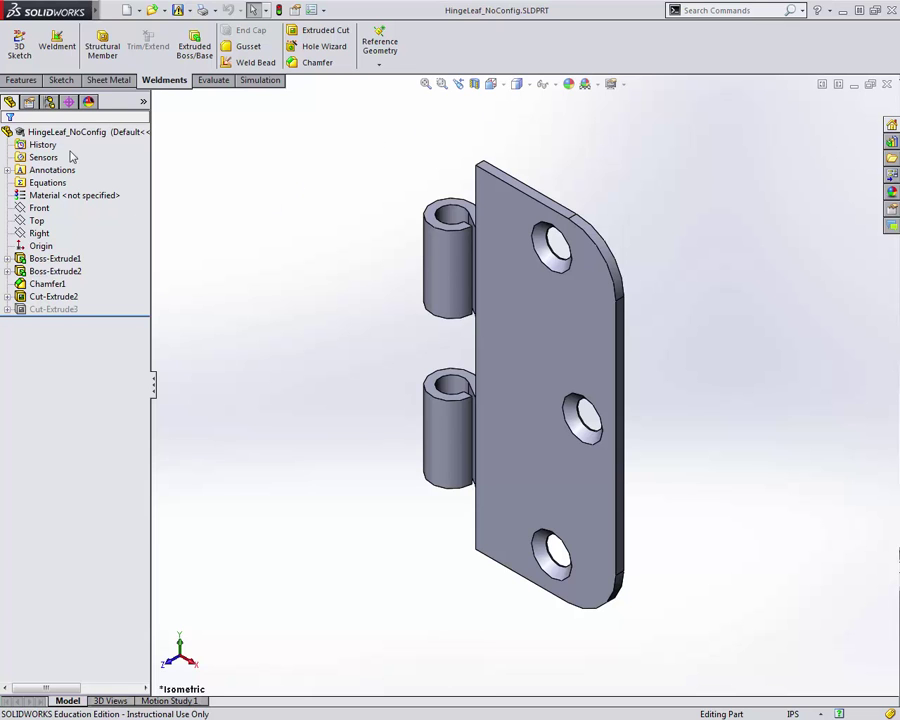
Step: Create a configuration named '.25 Radius - Brass' alongside Default in the ConfigurationManager
{"action": "left_click", "coordinate": [49, 103]}
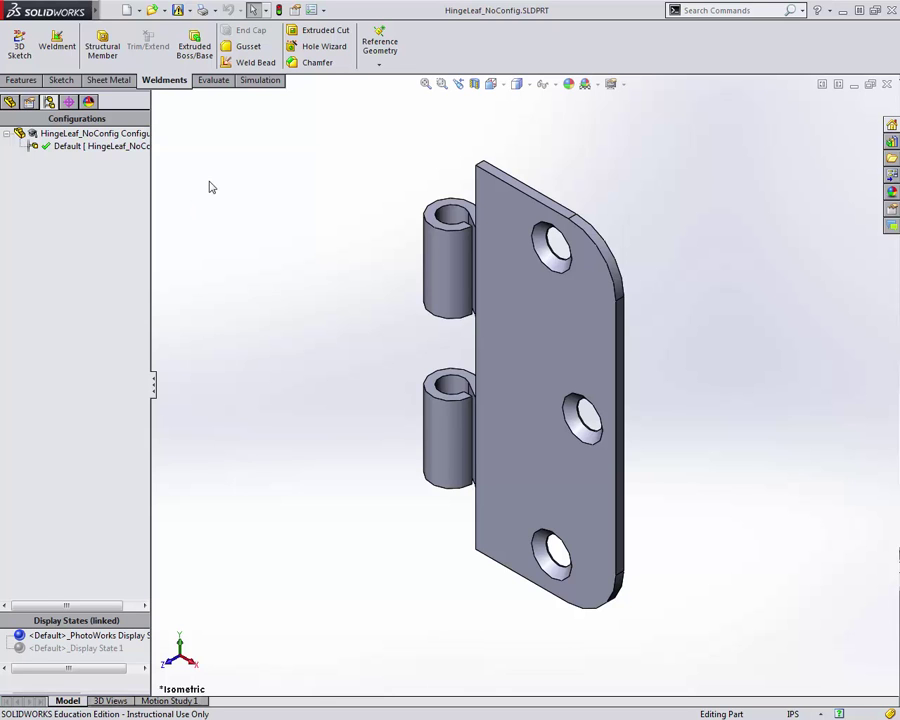
{"action": "right_click", "coordinate": [96, 134]}
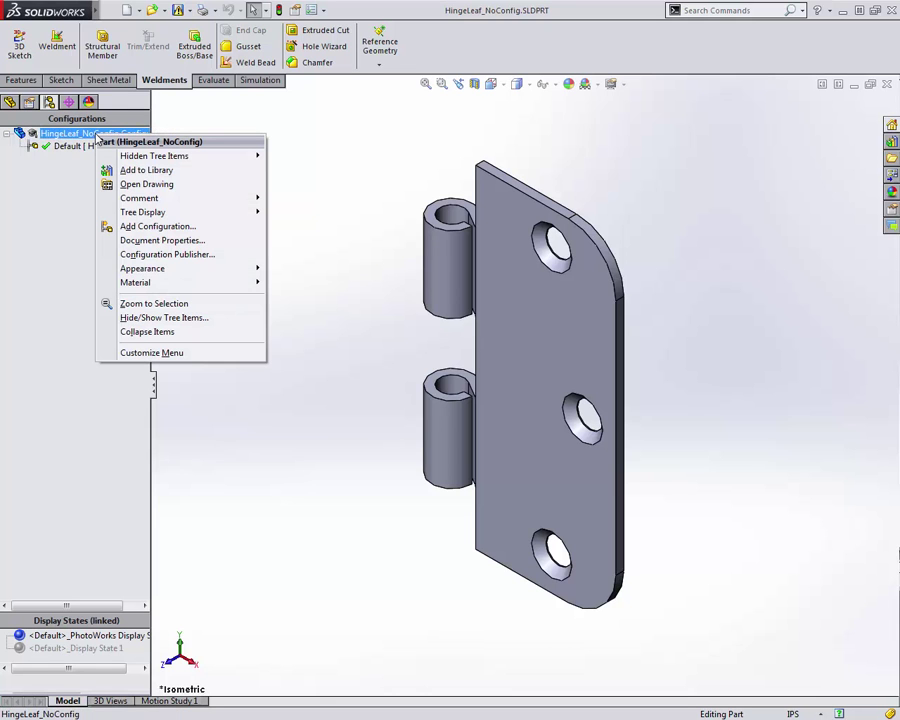
{"action": "left_click", "coordinate": [158, 227]}
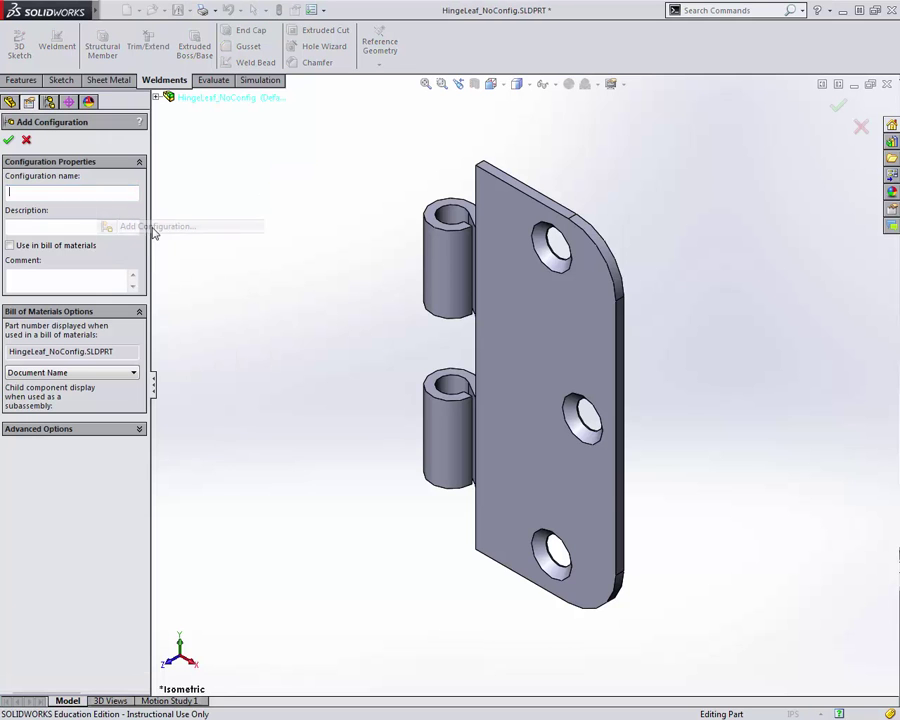
{"action": "left_click", "coordinate": [62, 187]}
{"action": "type", "text": ".25 Radius"}
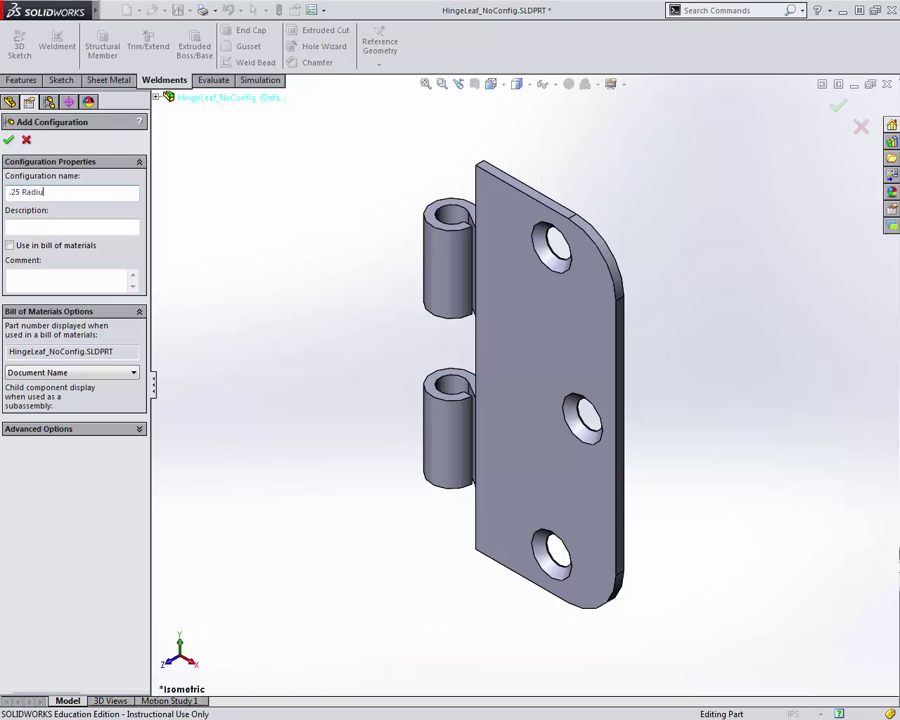
{"action": "type", "text": " - Brass"}
{"action": "key", "text": "Return"}
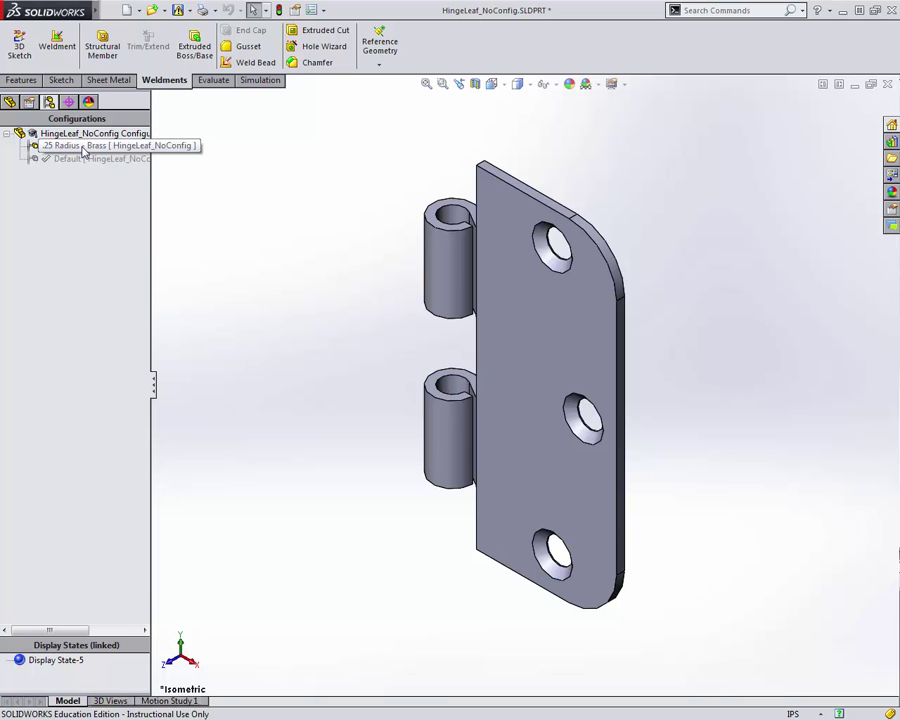
Step: Compare Default and .25 Radius - Brass, then return to a widened feature tree
{"action": "double_click", "coordinate": [78, 158]}
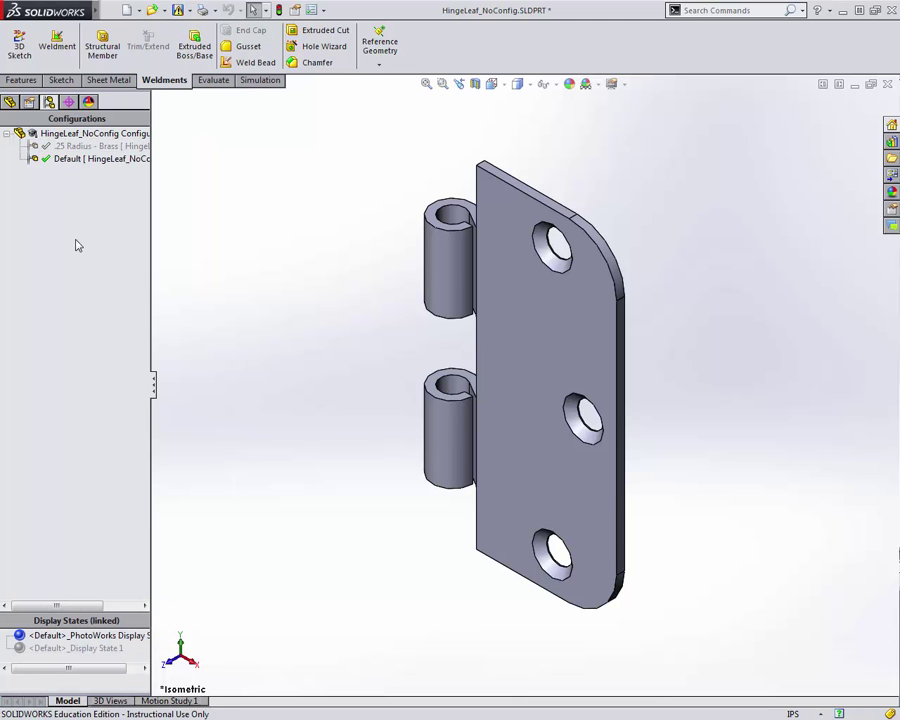
{"action": "double_click", "coordinate": [78, 146]}
{"action": "double_click", "coordinate": [88, 159]}
{"action": "double_click", "coordinate": [91, 148]}
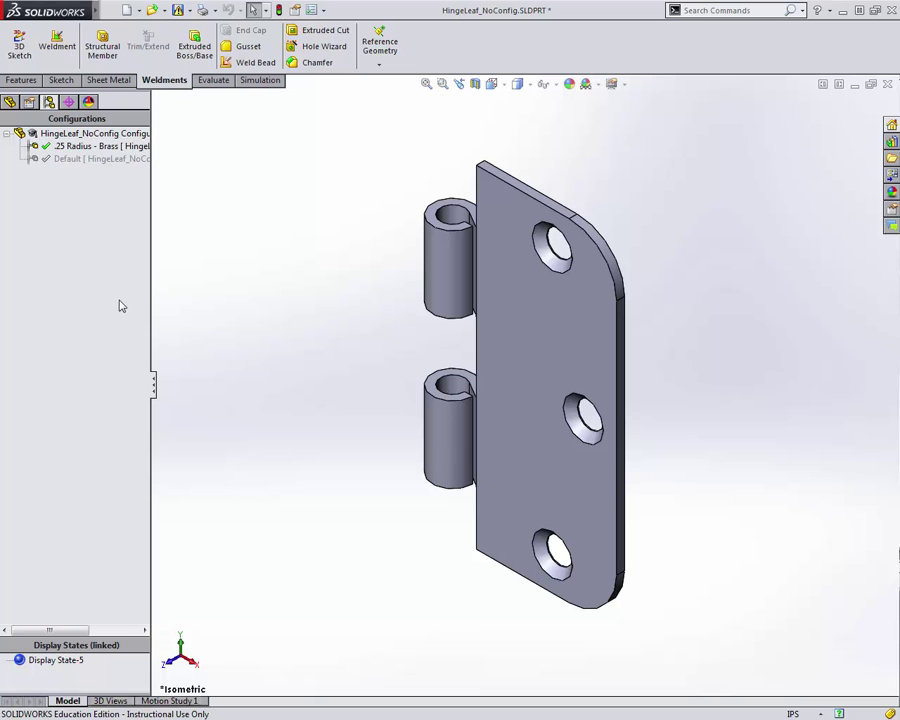
{"action": "left_click", "coordinate": [9, 102]}
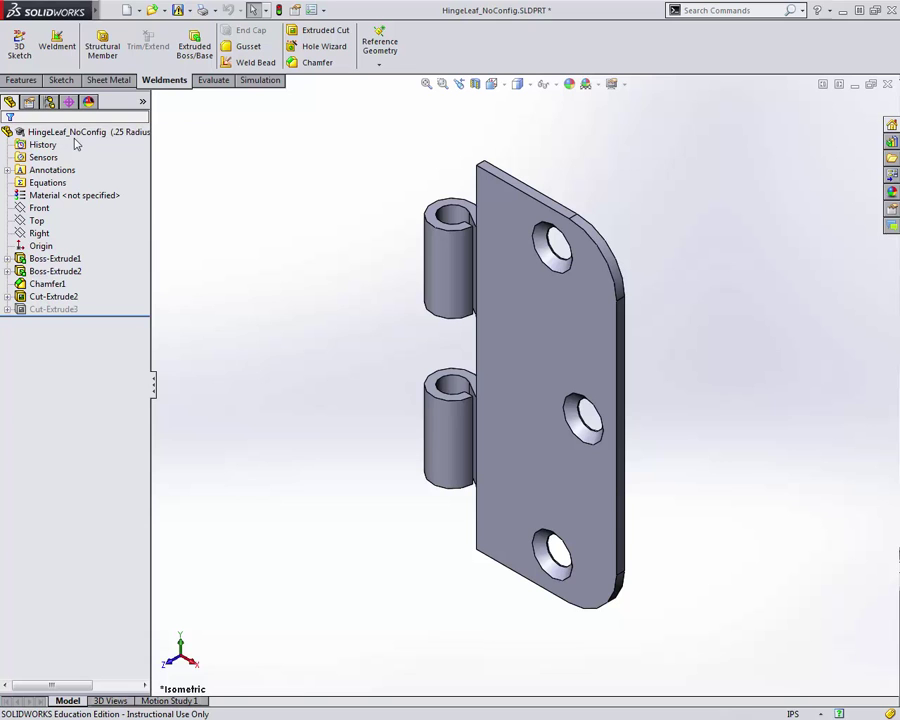
{"action": "left_click_drag", "start_coordinate": [153, 188], "coordinate": [262, 203]}
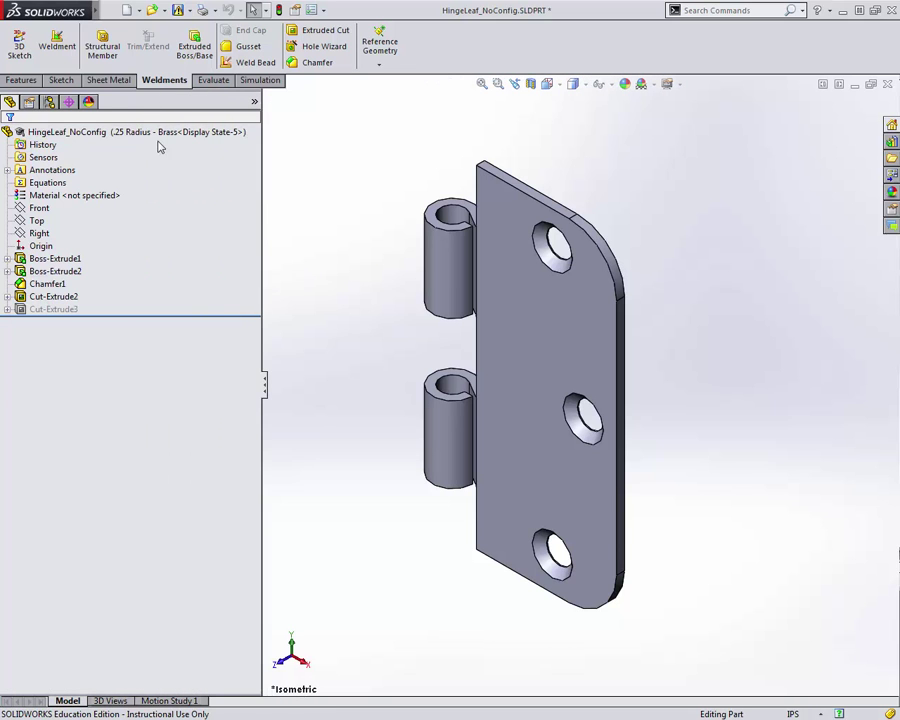
{"action": "left_click", "coordinate": [206, 138]}
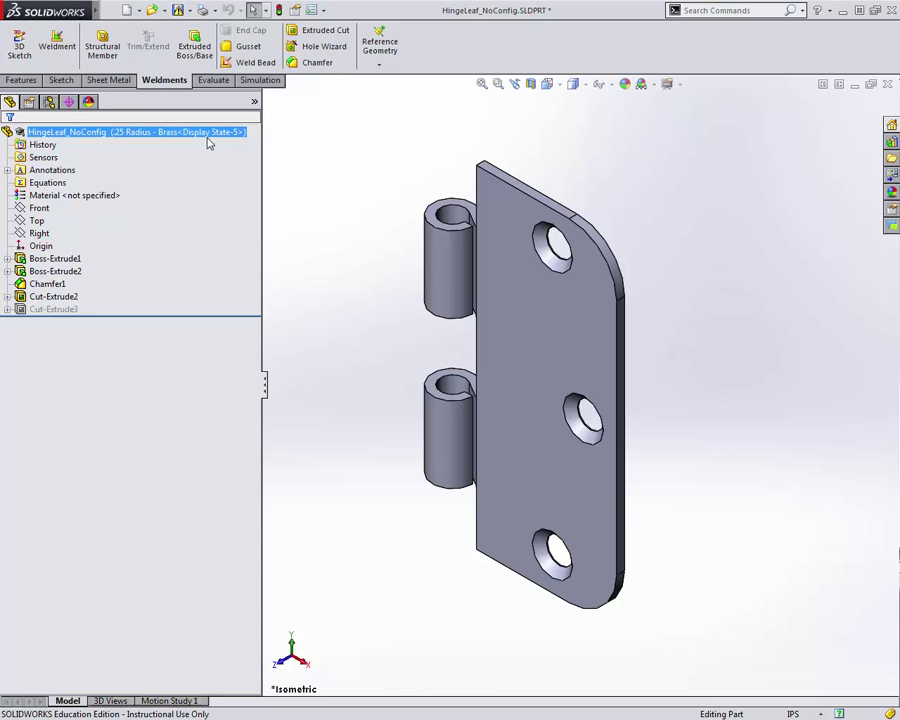
Step: Reactivate Default, then .25 Radius - Brass, and narrow the feature tree panel
{"action": "left_click", "coordinate": [49, 101]}
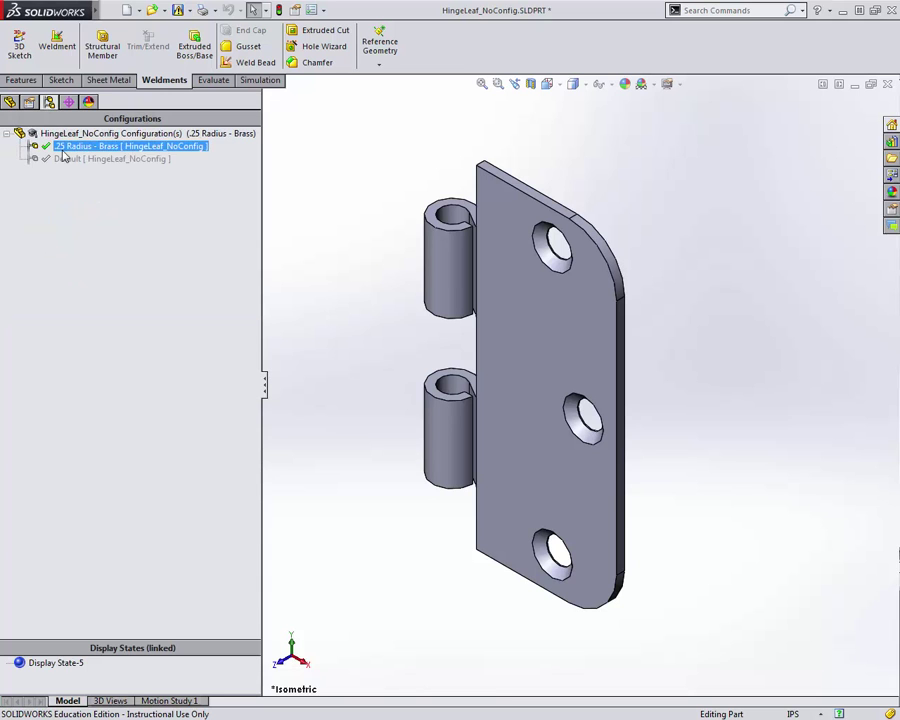
{"action": "left_click", "coordinate": [66, 159]}
{"action": "double_click", "coordinate": [66, 159]}
{"action": "left_click", "coordinate": [9, 101]}
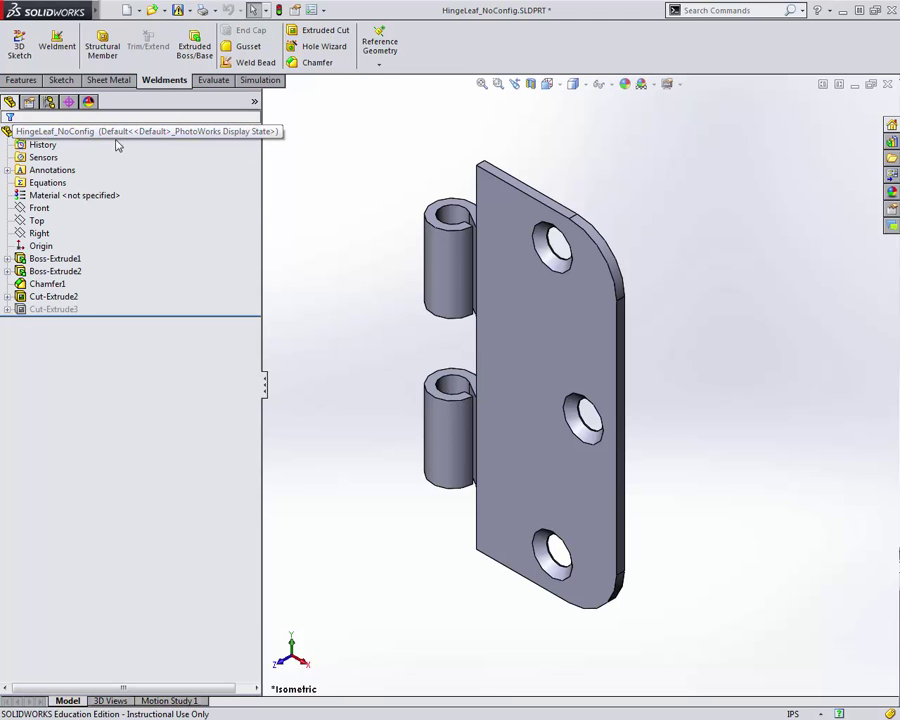
{"action": "left_click", "coordinate": [49, 101]}
{"action": "left_click", "coordinate": [75, 147]}
{"action": "double_click", "coordinate": [75, 147]}
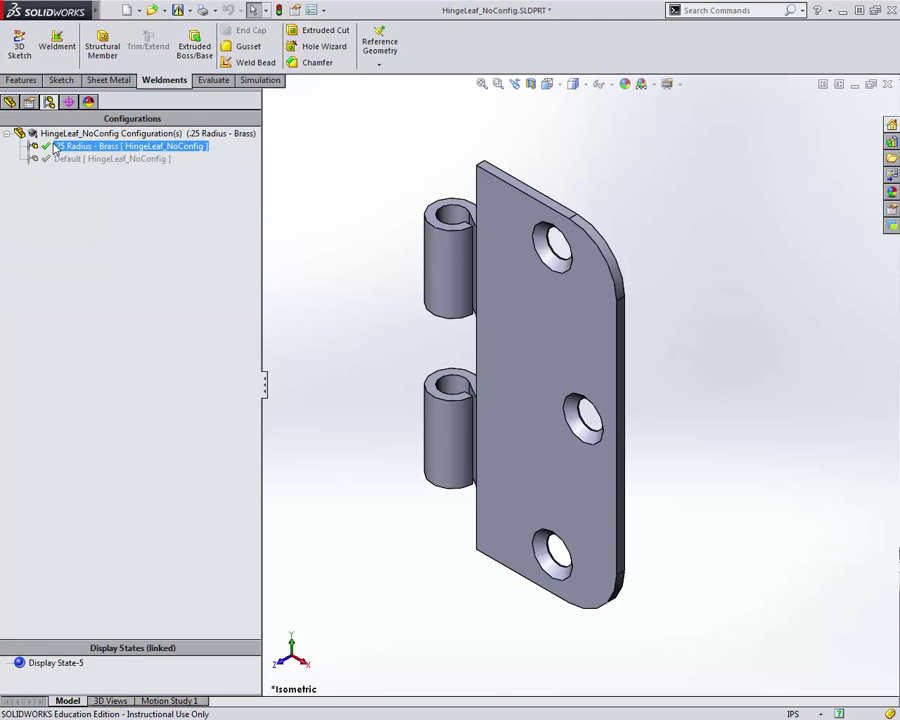
{"action": "left_click", "coordinate": [9, 101]}
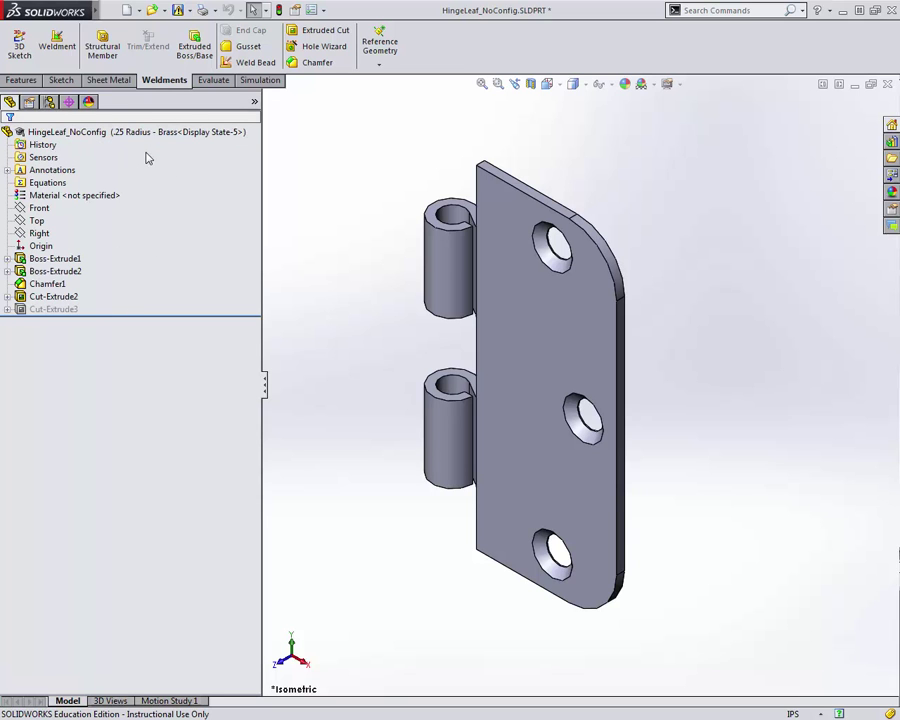
{"action": "left_click_drag", "start_coordinate": [262, 218], "coordinate": [197, 218]}
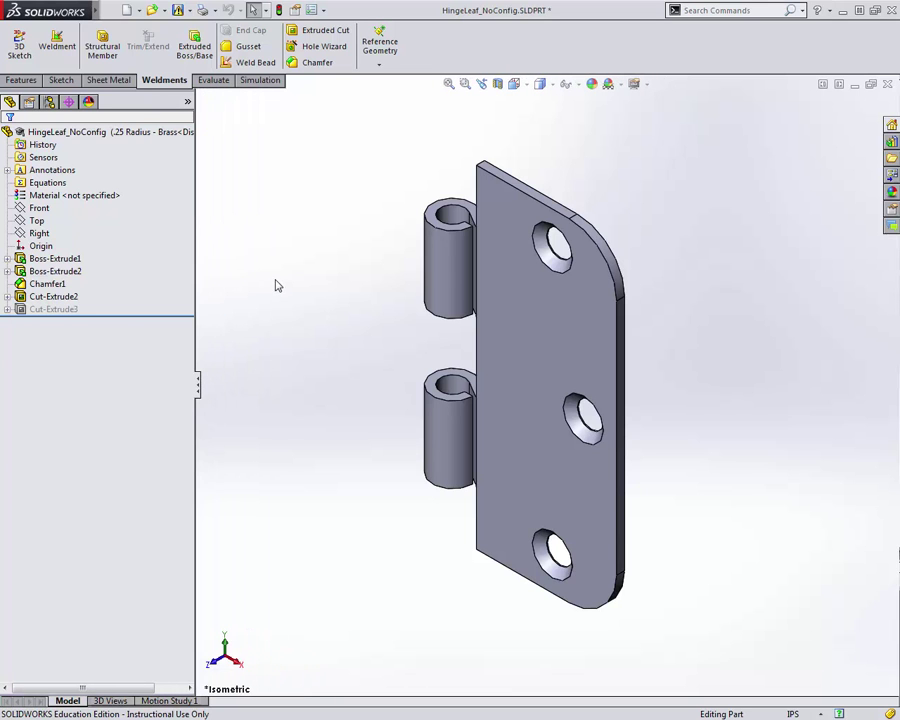
Step: Assign Brass to the .25 Radius - Brass configuration via Configure Material
{"action": "right_click", "coordinate": [107, 197]}
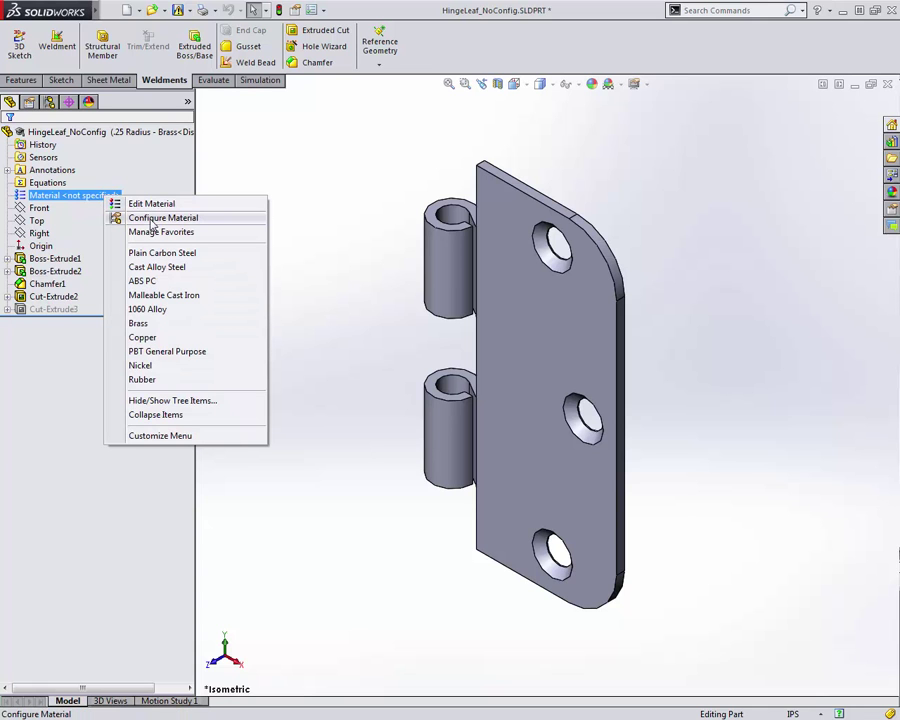
{"action": "left_click", "coordinate": [152, 219]}
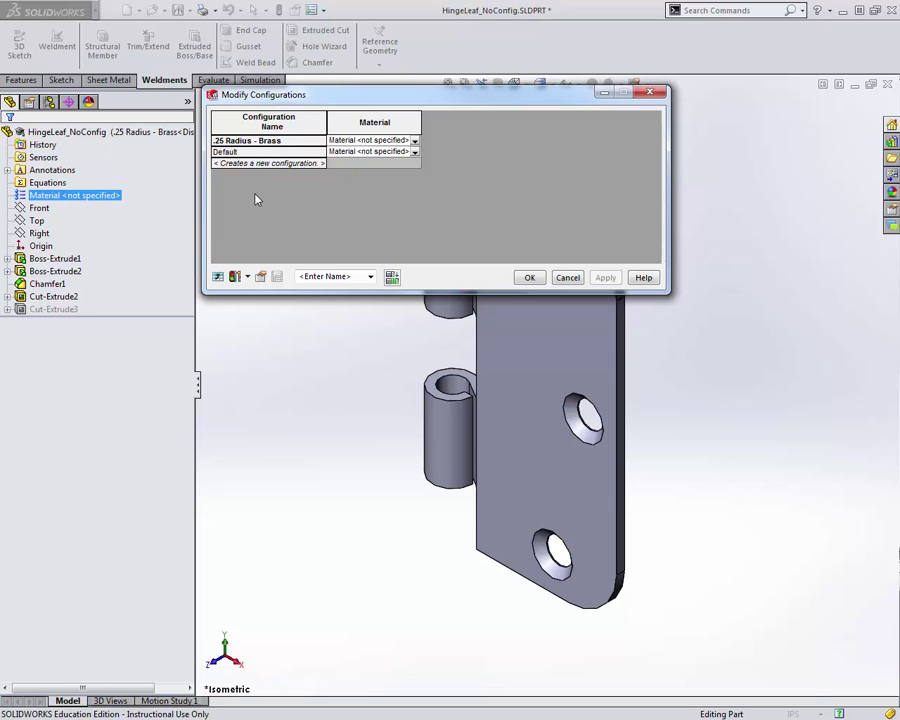
{"action": "left_click", "coordinate": [415, 141]}
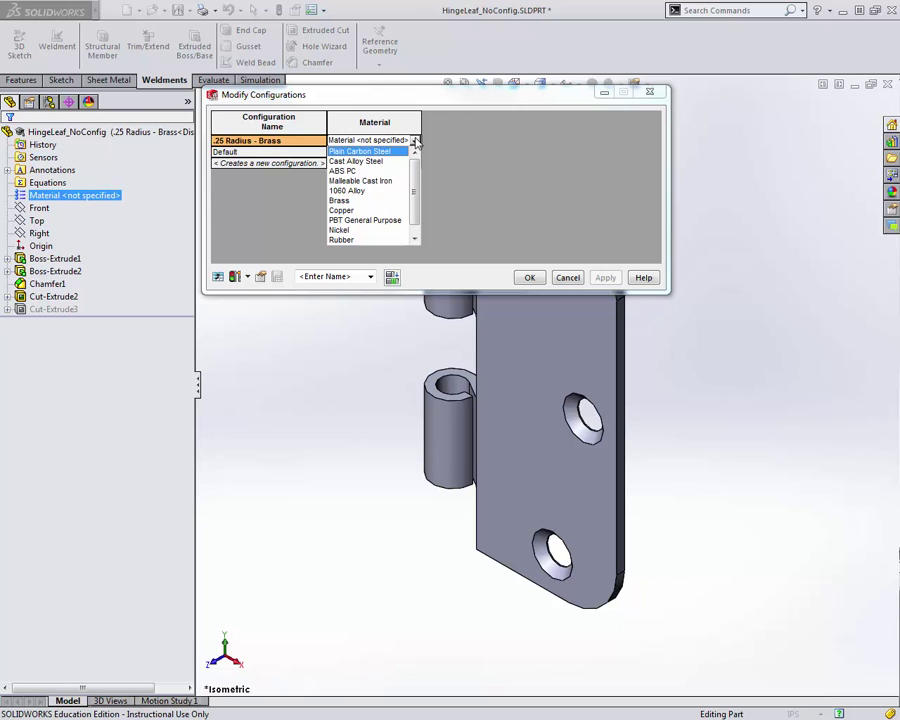
{"action": "left_click", "coordinate": [355, 201]}
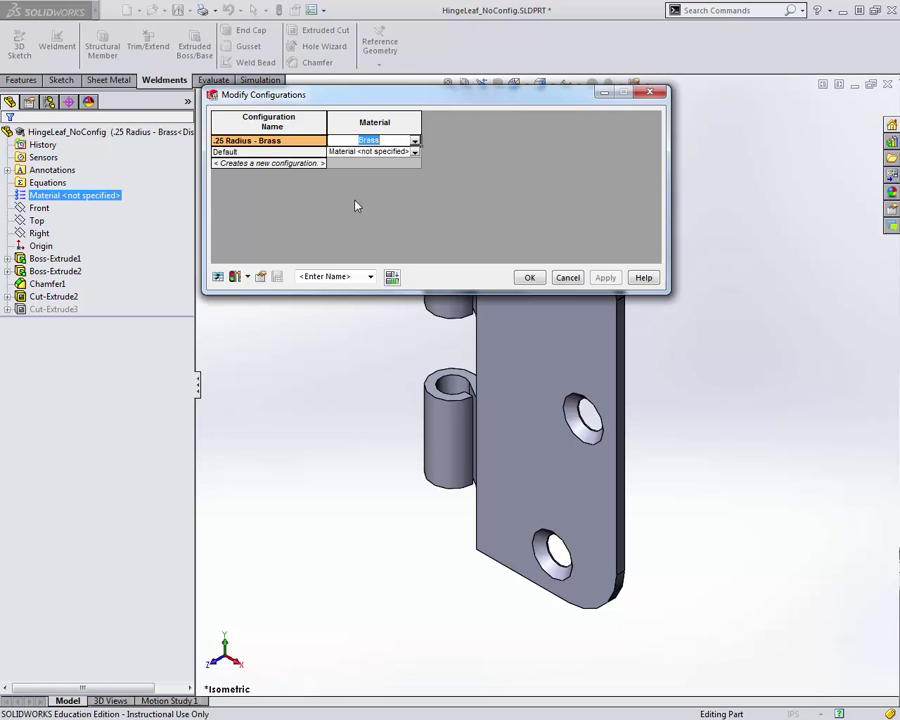
{"action": "left_click", "coordinate": [528, 277]}
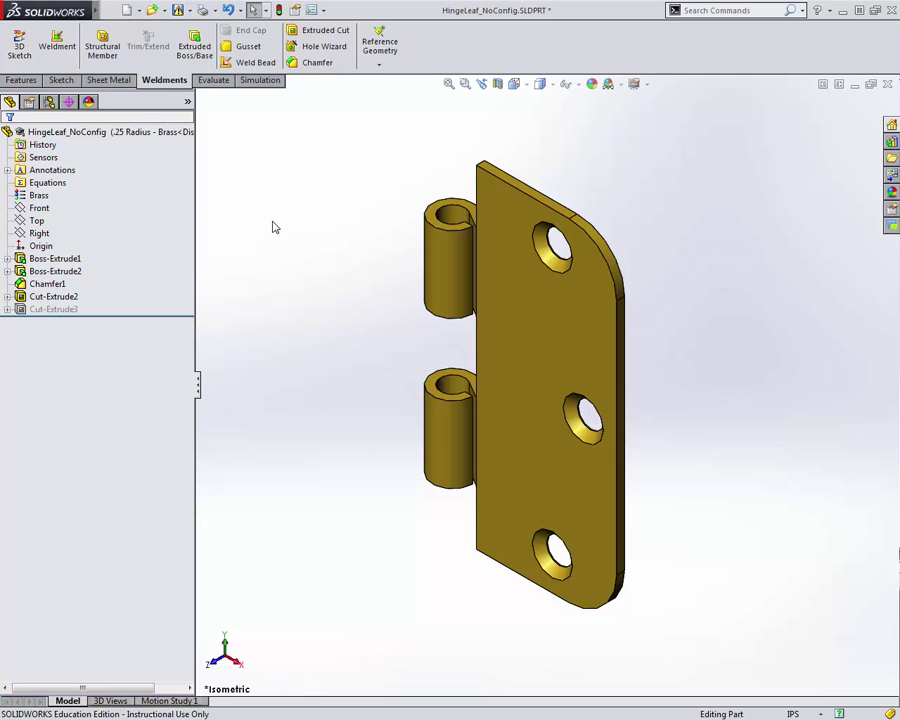
Step: Display Boss-Extrude1's sketch dimensions, including R.500, in the Front view
{"action": "left_click", "coordinate": [72, 260]}
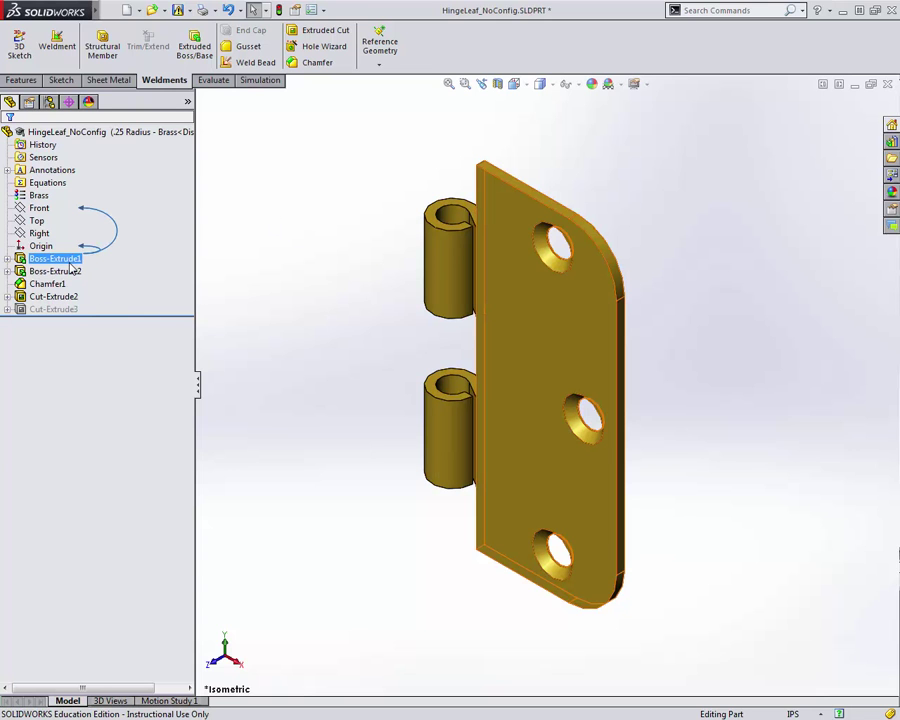
{"action": "double_click", "coordinate": [72, 261]}
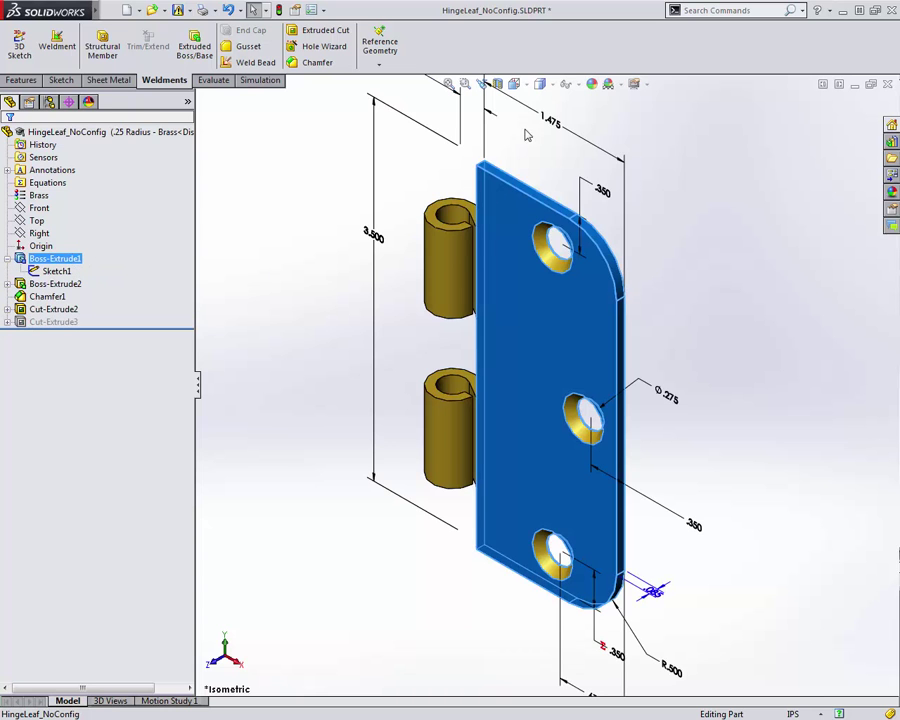
{"action": "left_click", "coordinate": [514, 84]}
{"action": "left_click", "coordinate": [533, 137]}
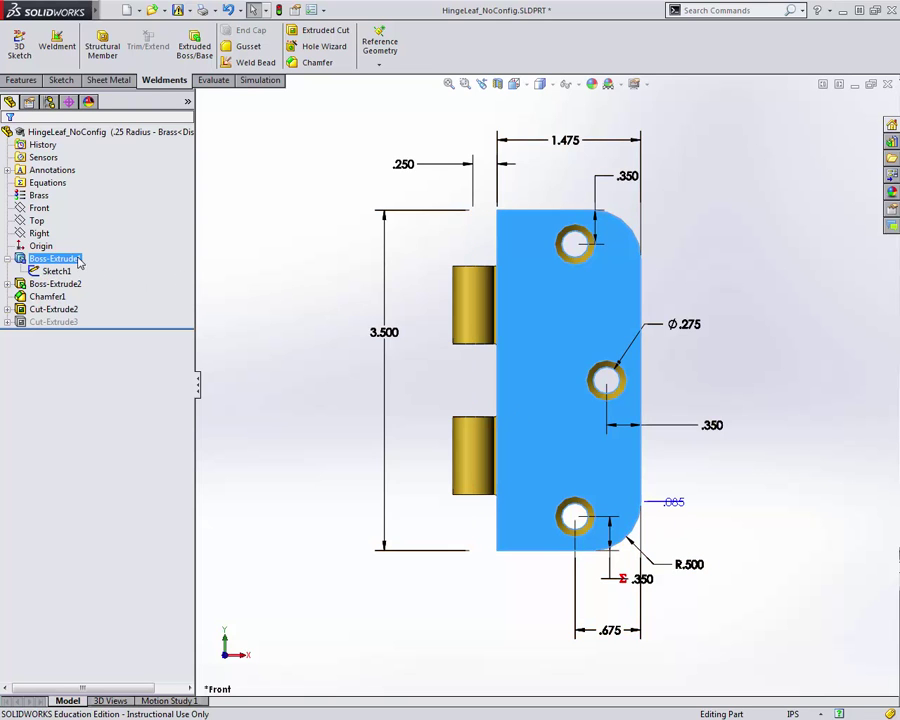
Step: Configure radius D4 as 0.250in for .25 Radius - Brass, keeping Default at 0.500in
{"action": "right_click", "coordinate": [693, 570]}
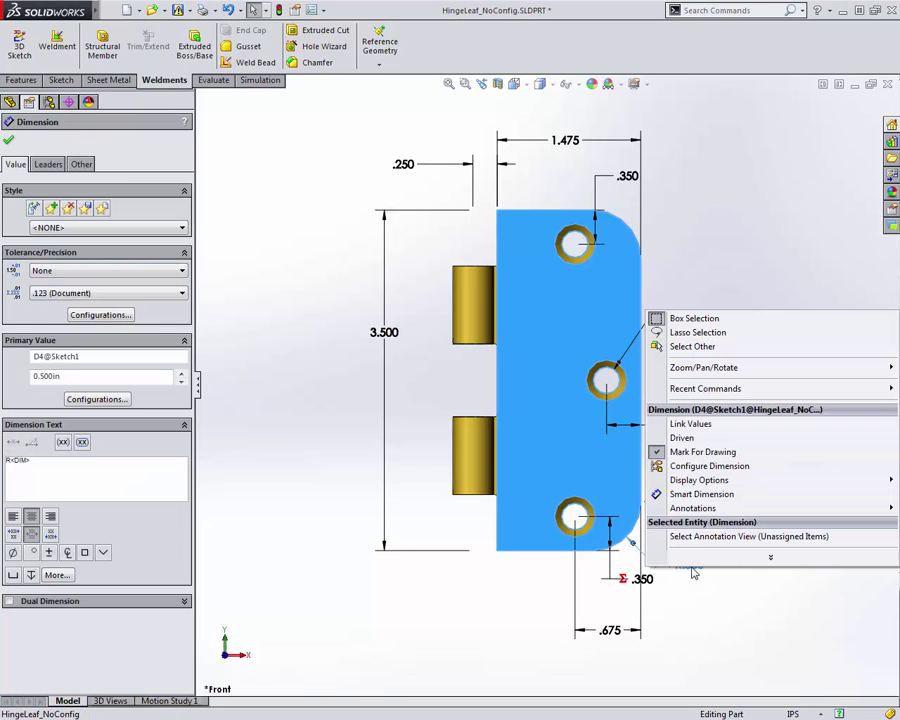
{"action": "left_click", "coordinate": [703, 474]}
{"action": "left_click_drag", "start_coordinate": [410, 104], "coordinate": [355, 212]}
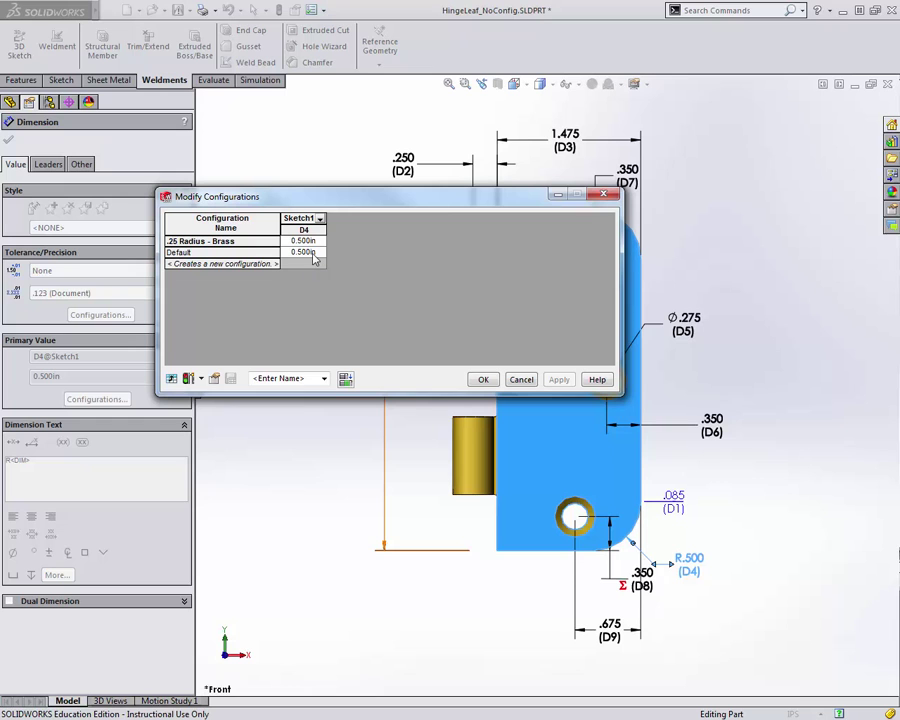
{"action": "double_click", "coordinate": [310, 242]}
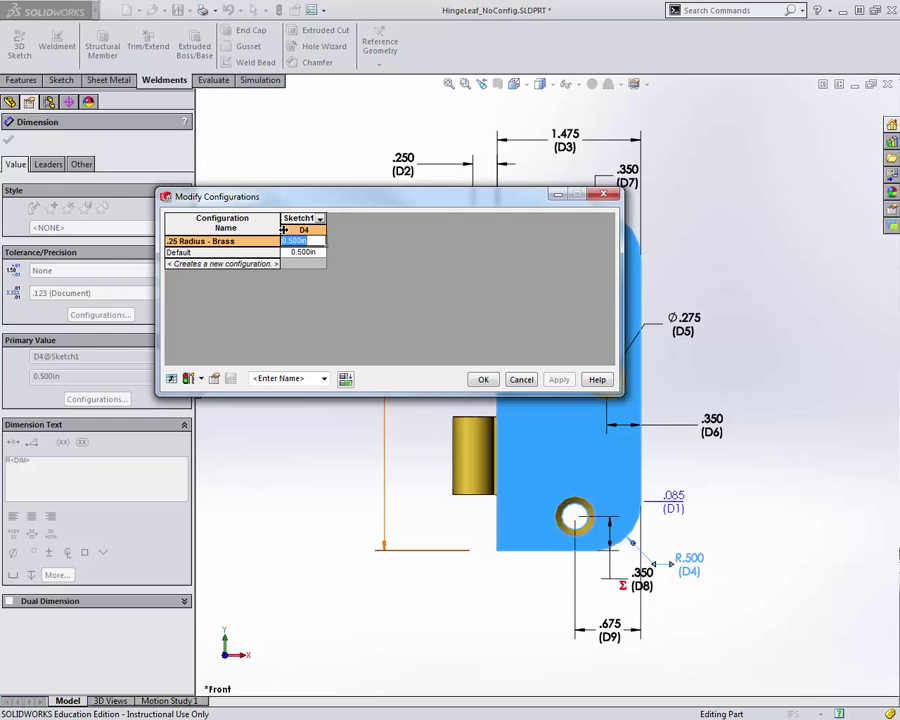
{"action": "type", "text": ".25"}
{"action": "key", "text": "Return"}
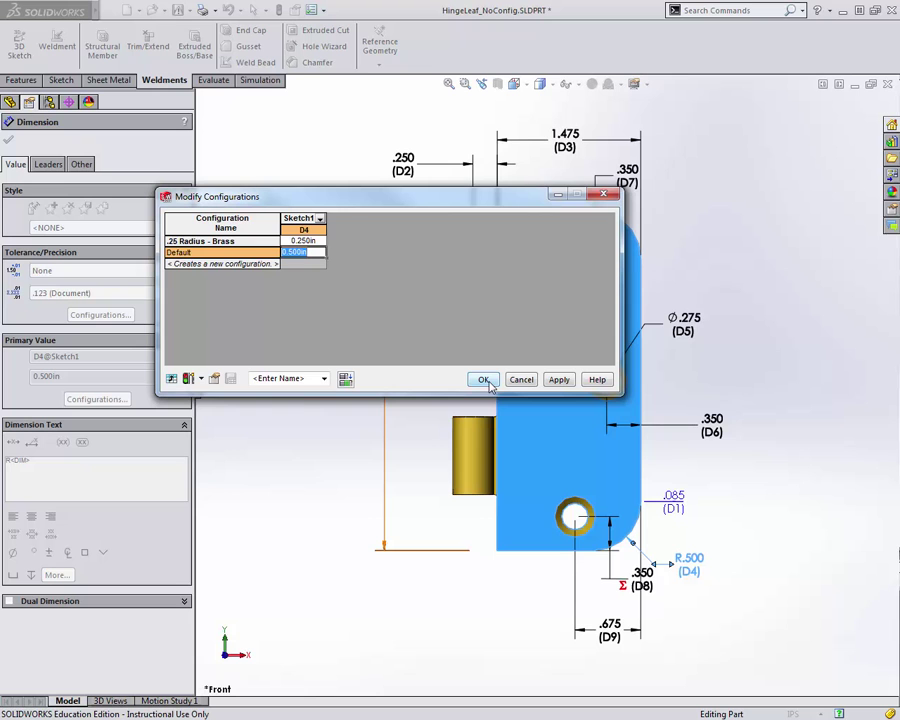
{"action": "left_click", "coordinate": [483, 380]}
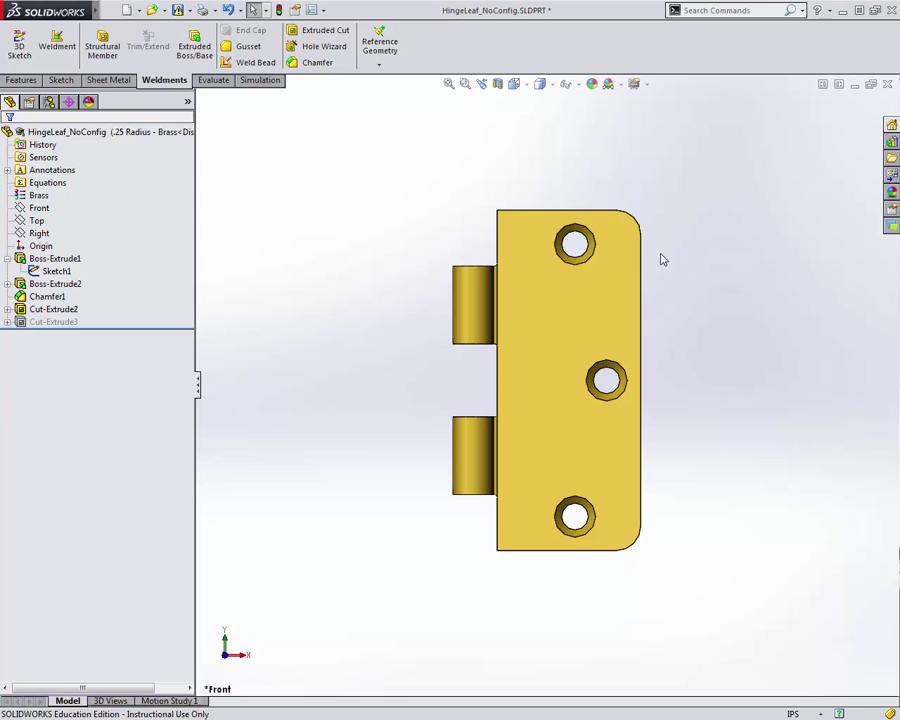
Step: Compare Default and .25 Radius - Brass in an oblique view, leaving Default active
{"action": "left_click", "coordinate": [8, 259]}
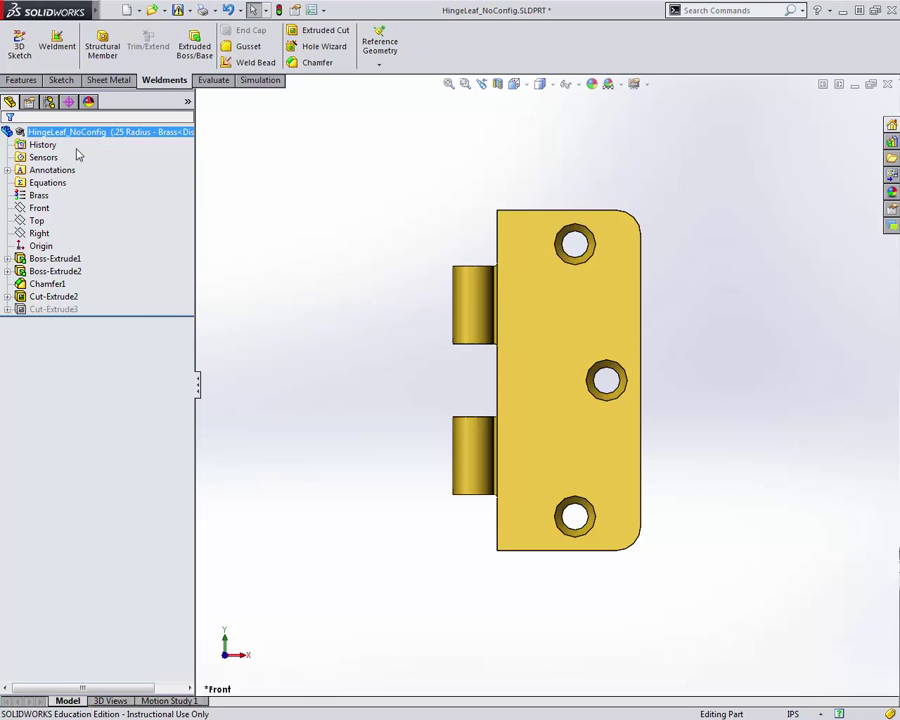
{"action": "left_click", "coordinate": [49, 103]}
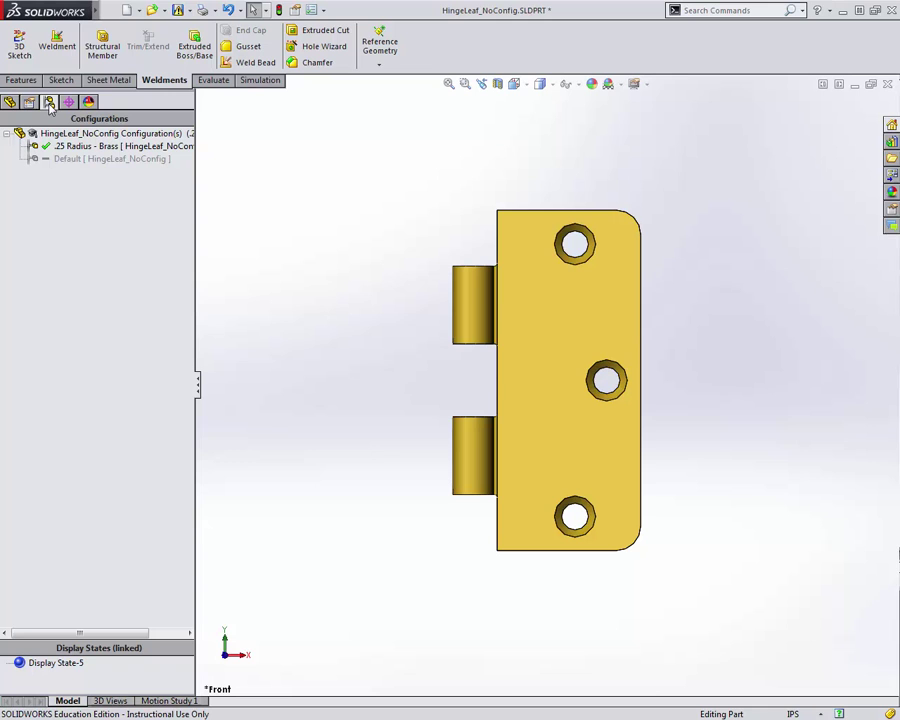
{"action": "left_click", "coordinate": [84, 160]}
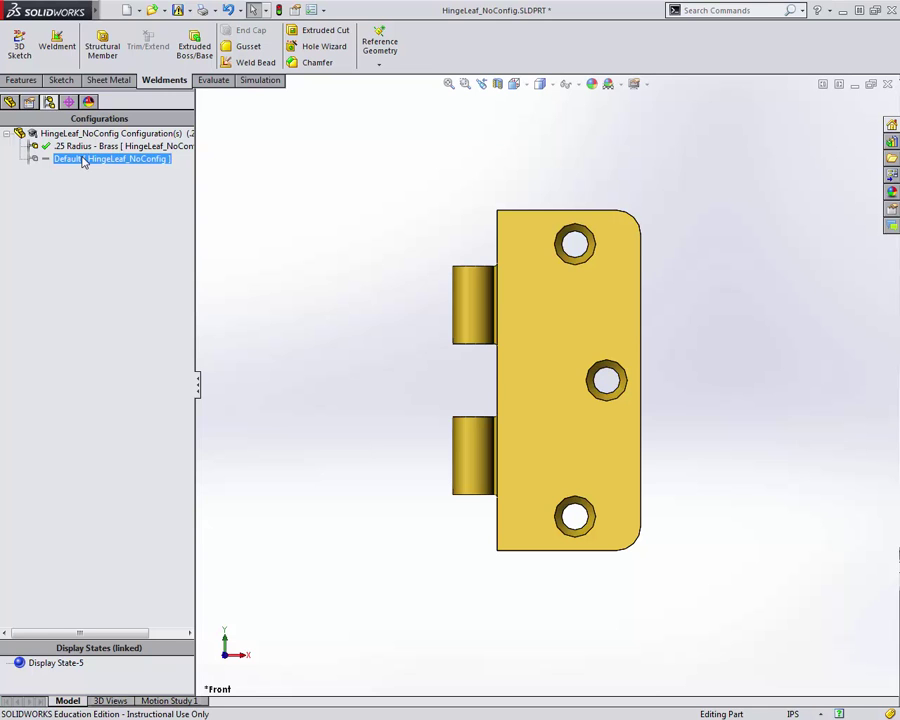
{"action": "double_click", "coordinate": [84, 160]}
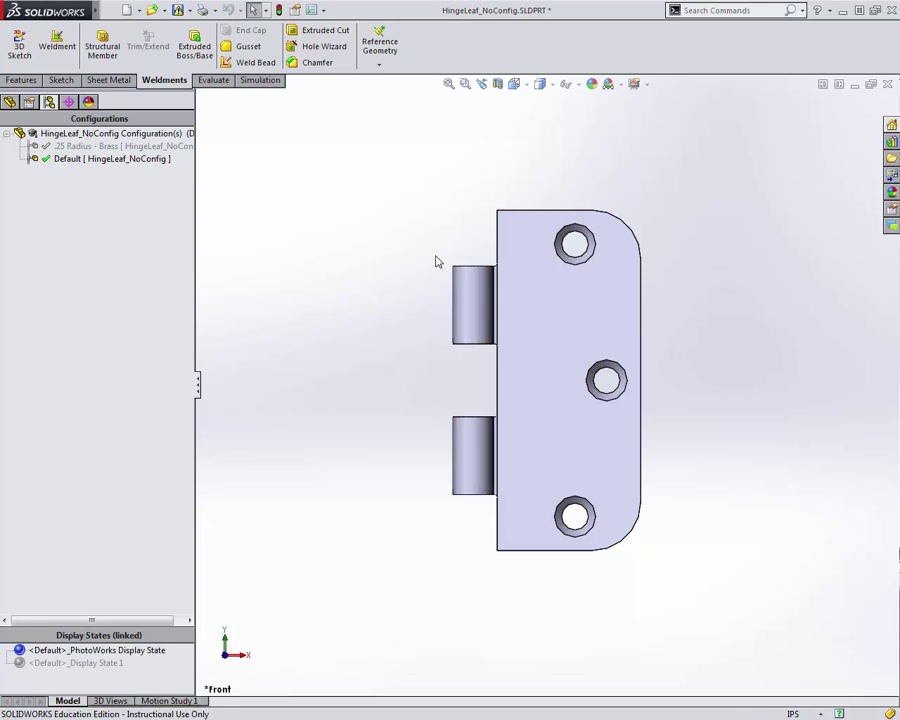
{"action": "middle_click_drag", "start_coordinate": [408, 261], "coordinate": [395, 305]}
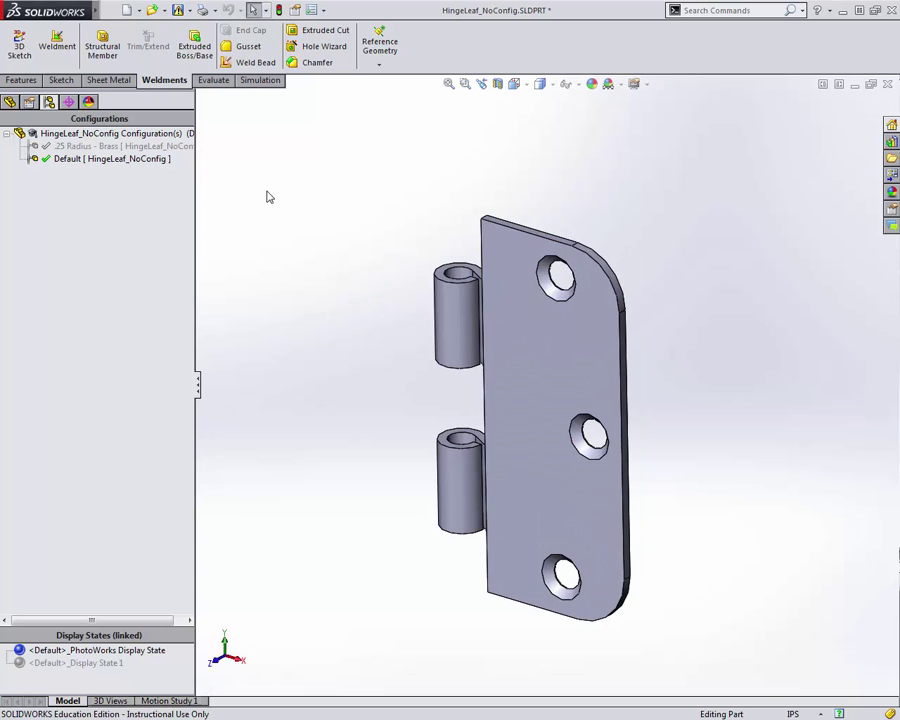
{"action": "double_click", "coordinate": [118, 147]}
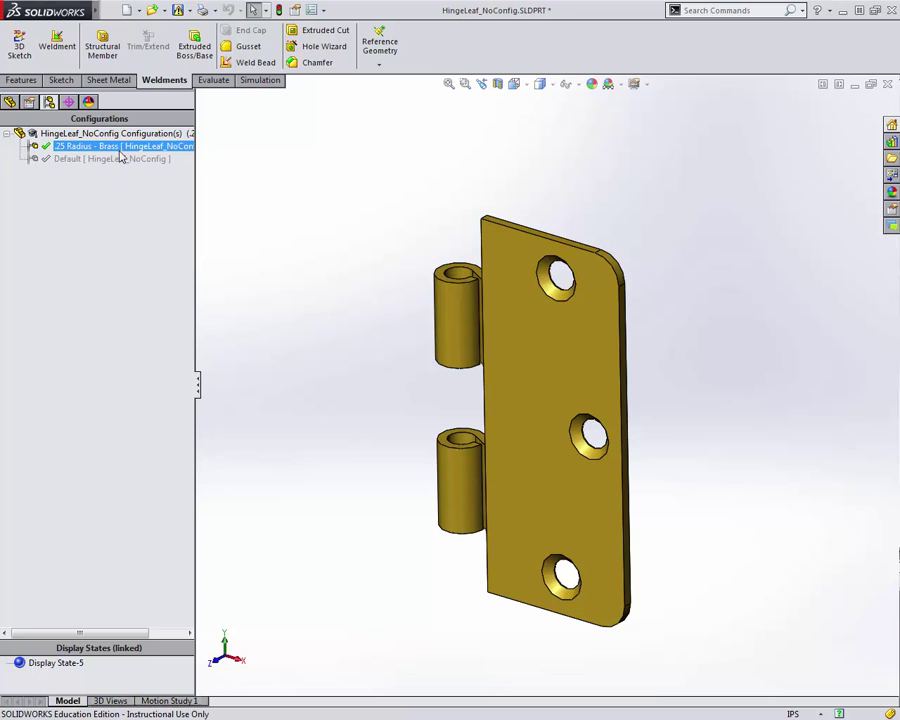
{"action": "left_click", "coordinate": [121, 162]}
{"action": "double_click", "coordinate": [121, 160]}
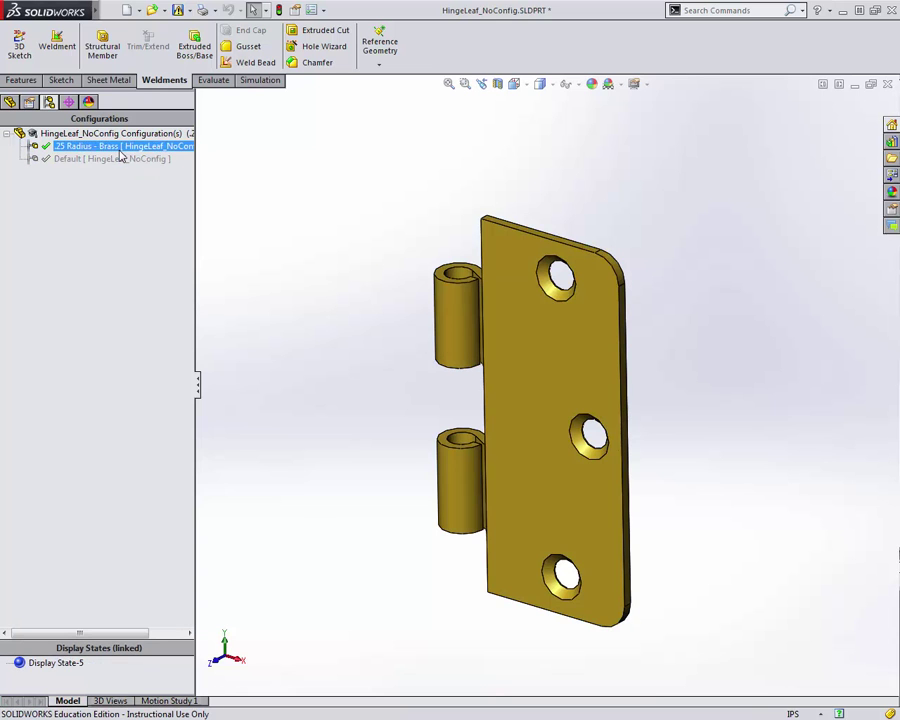
{"action": "left_click", "coordinate": [121, 160]}
{"action": "double_click", "coordinate": [121, 160]}
{"action": "double_click", "coordinate": [120, 159]}
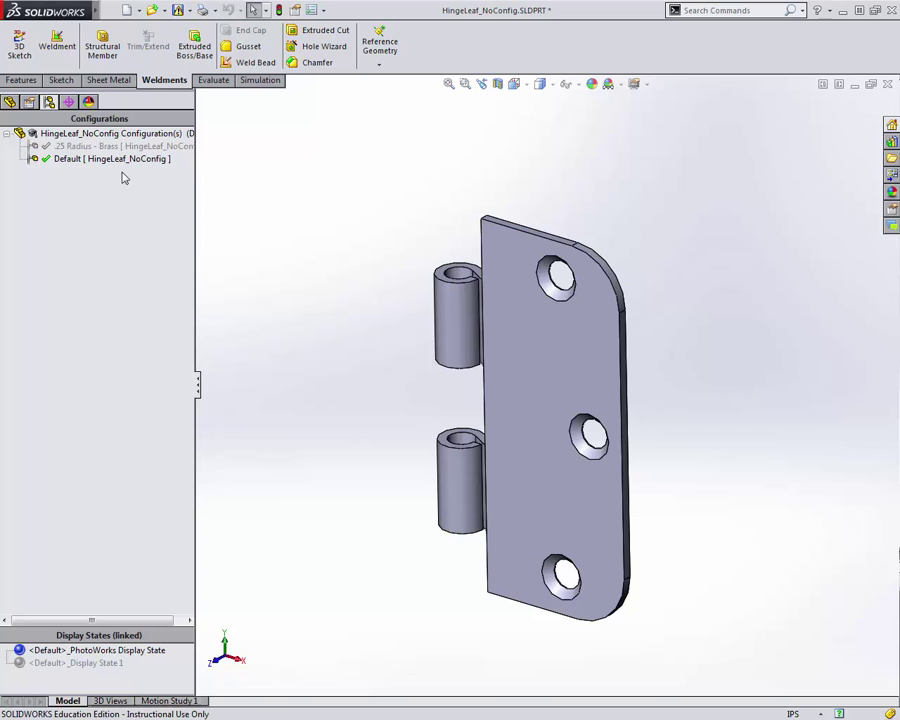
Step: Add a new configuration named '.625 Radius - Copper'
{"action": "right_click", "coordinate": [116, 136]}
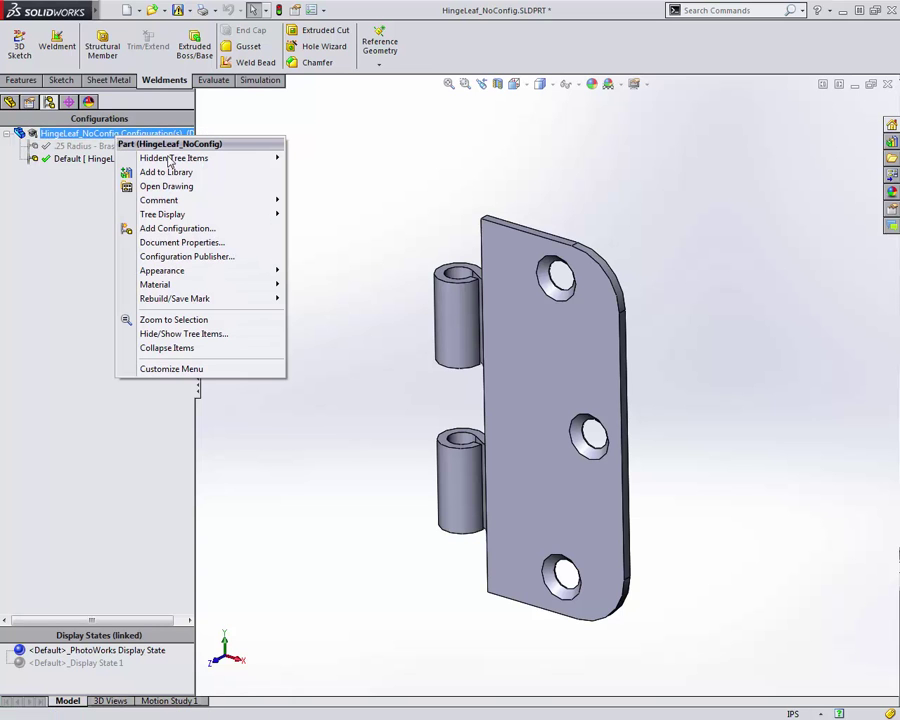
{"action": "left_click", "coordinate": [176, 228]}
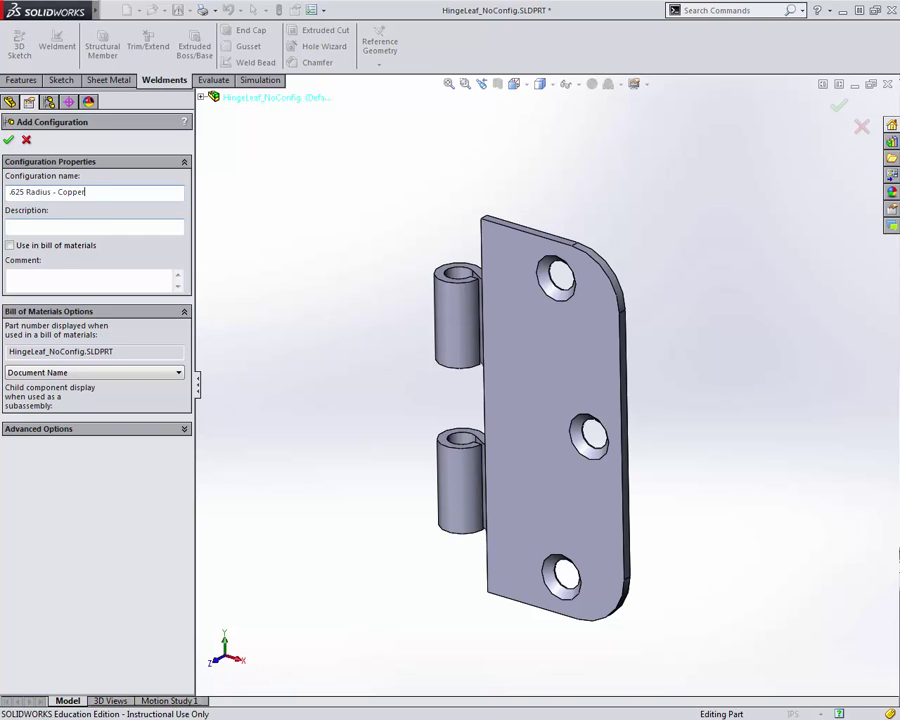
{"action": "key", "text": "Return"}
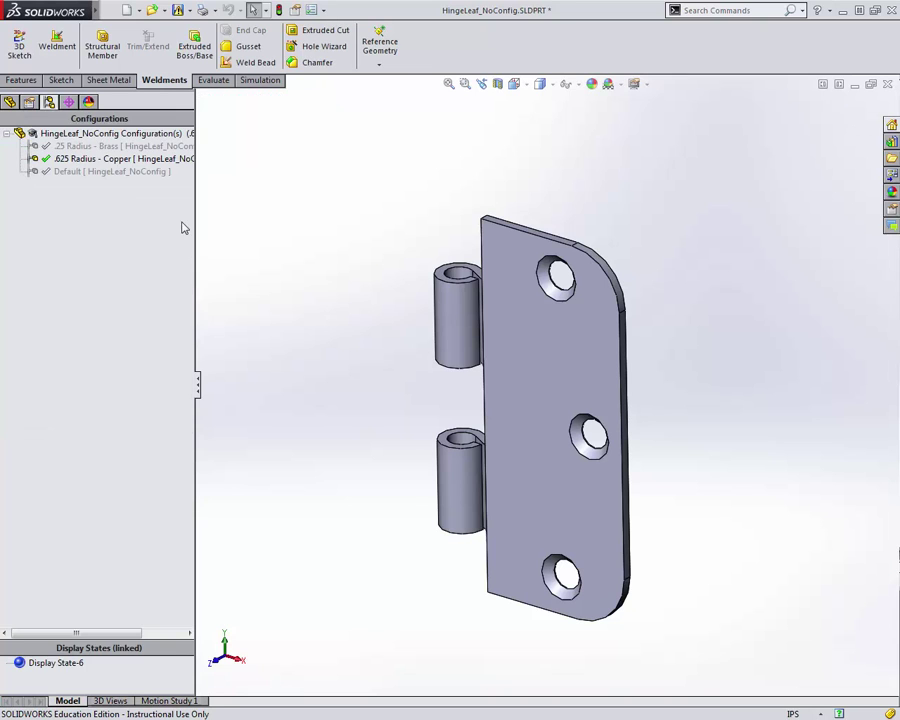
Step: Activate the .625 Radius - Copper configuration and return to the feature tree
{"action": "left_click", "coordinate": [112, 172]}
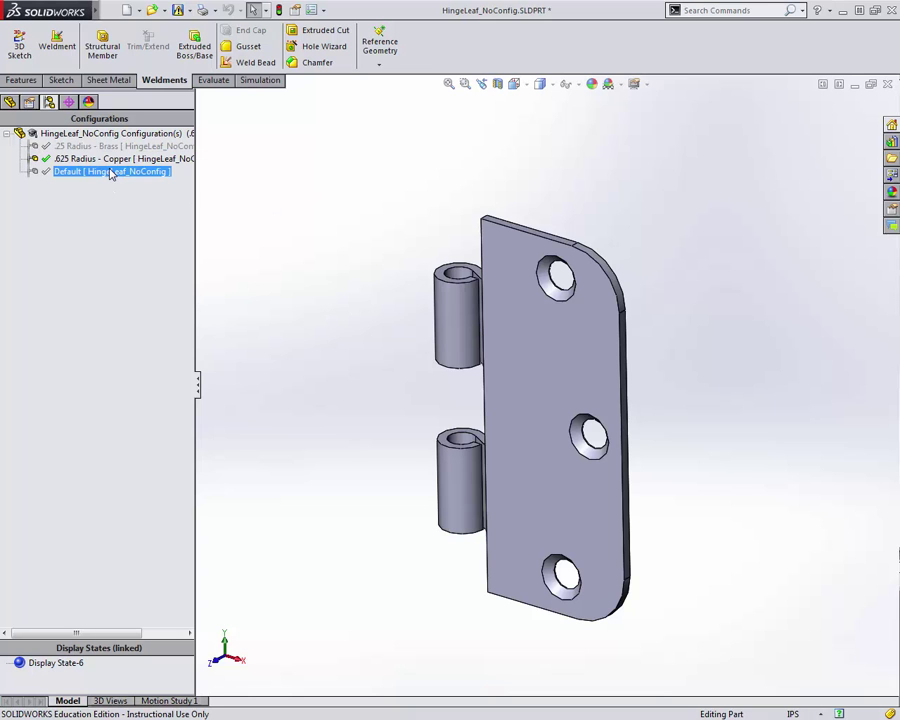
{"action": "double_click", "coordinate": [112, 172]}
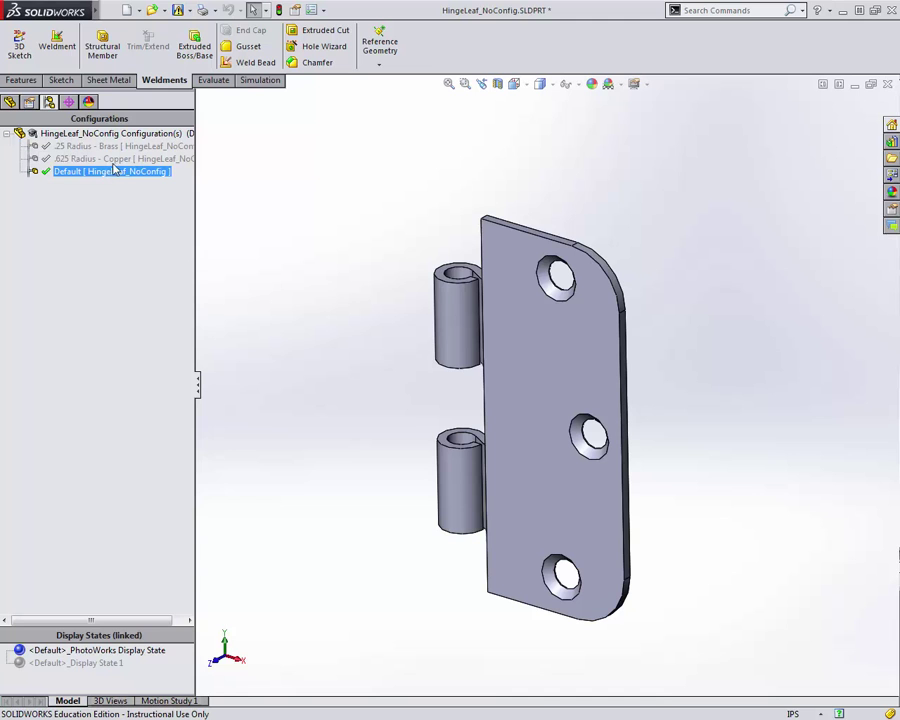
{"action": "left_click", "coordinate": [97, 135]}
{"action": "right_click", "coordinate": [97, 135]}
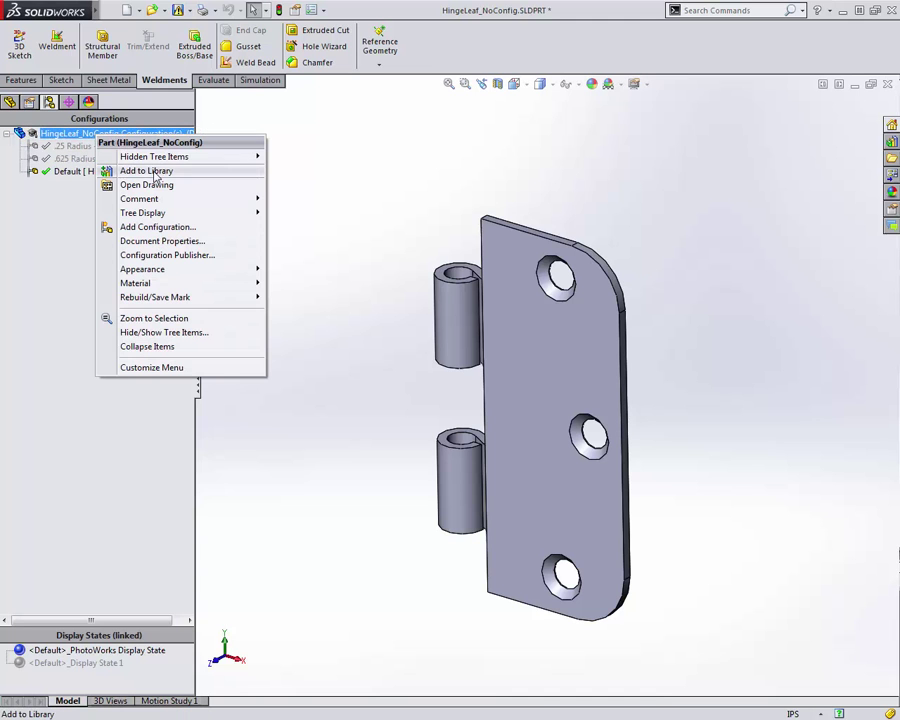
{"action": "left_click", "coordinate": [458, 168]}
{"action": "left_click", "coordinate": [150, 148]}
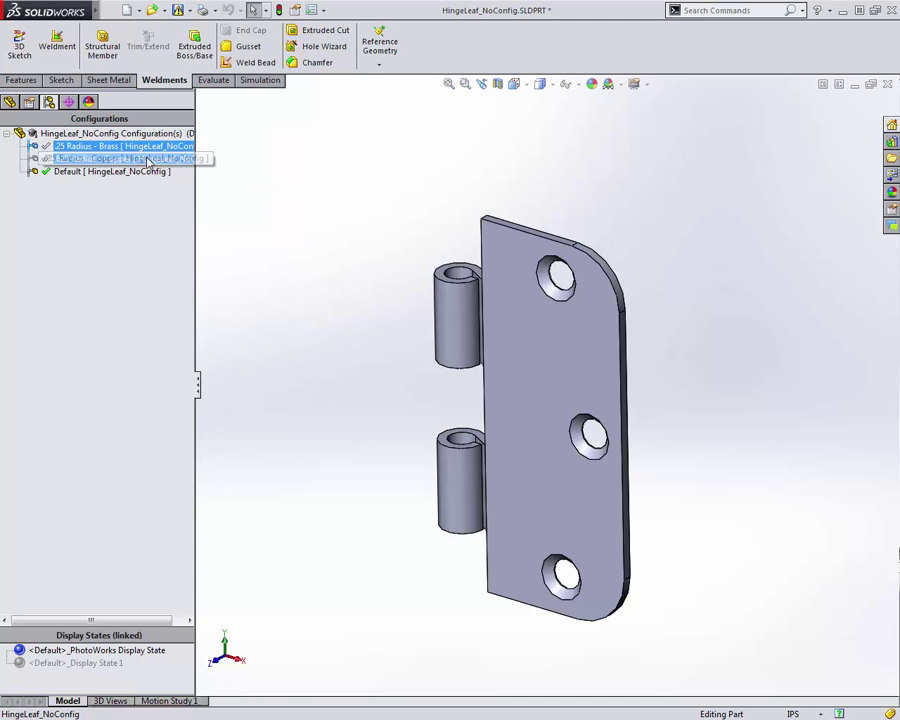
{"action": "double_click", "coordinate": [150, 159]}
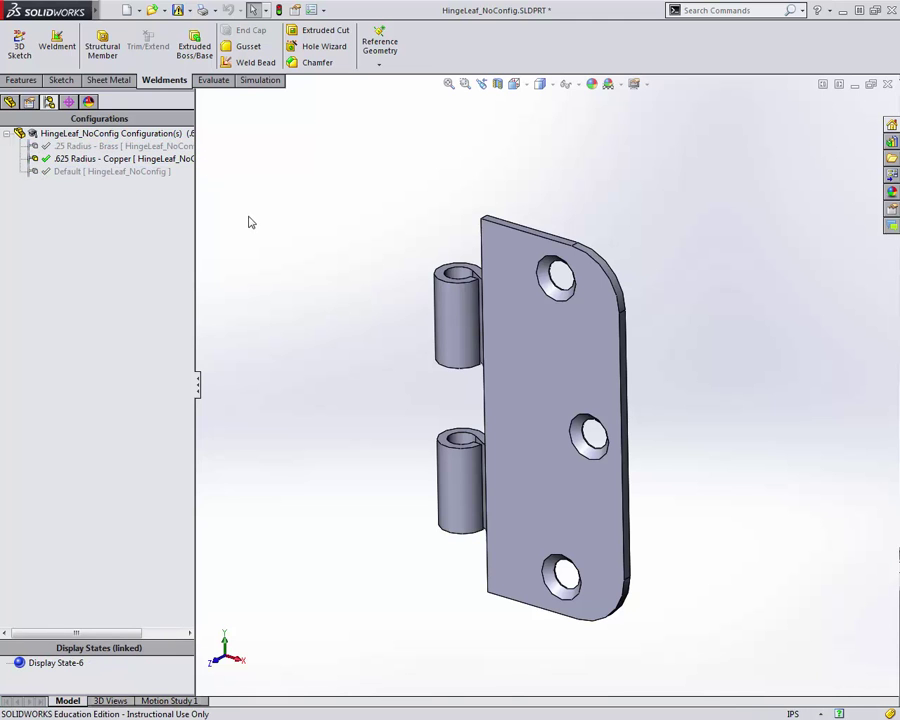
{"action": "left_click", "coordinate": [9, 101]}
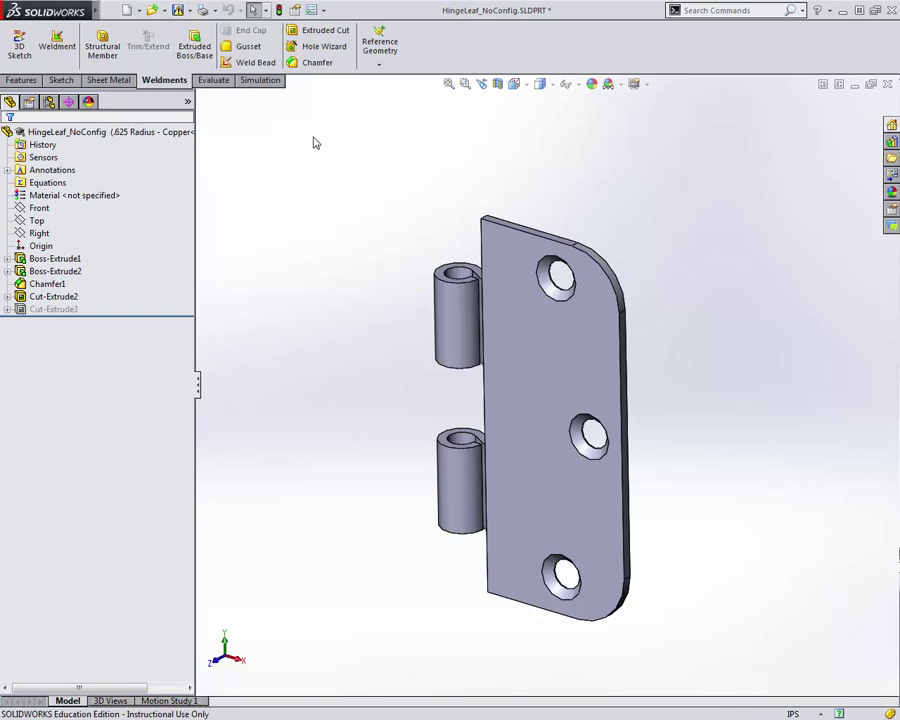
Step: Assign Copper to the .625 Radius - Copper configuration via Configure Material
{"action": "right_click", "coordinate": [104, 195]}
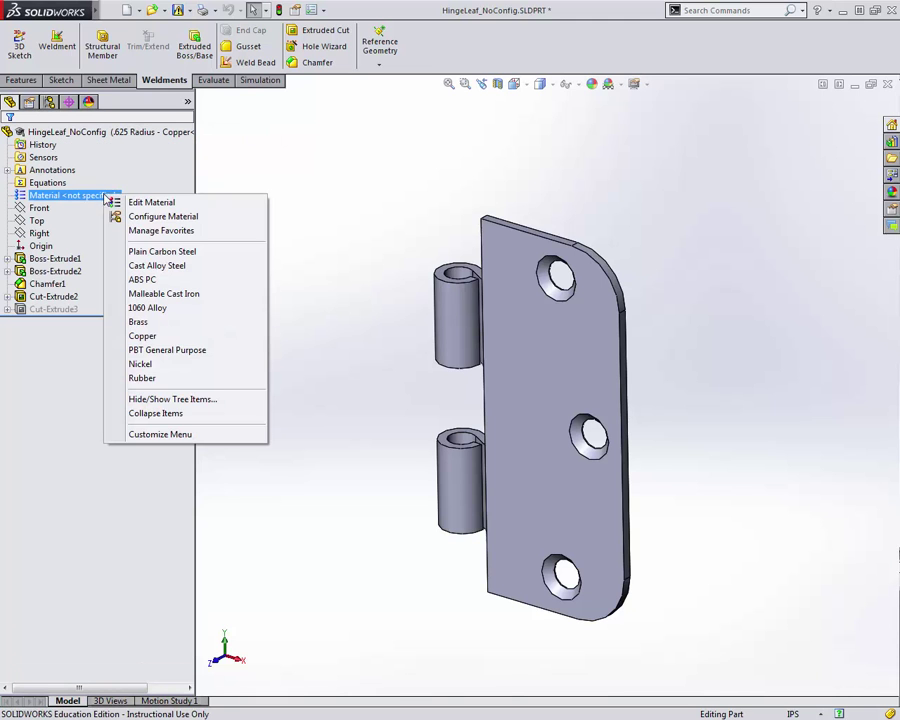
{"action": "left_click", "coordinate": [171, 219]}
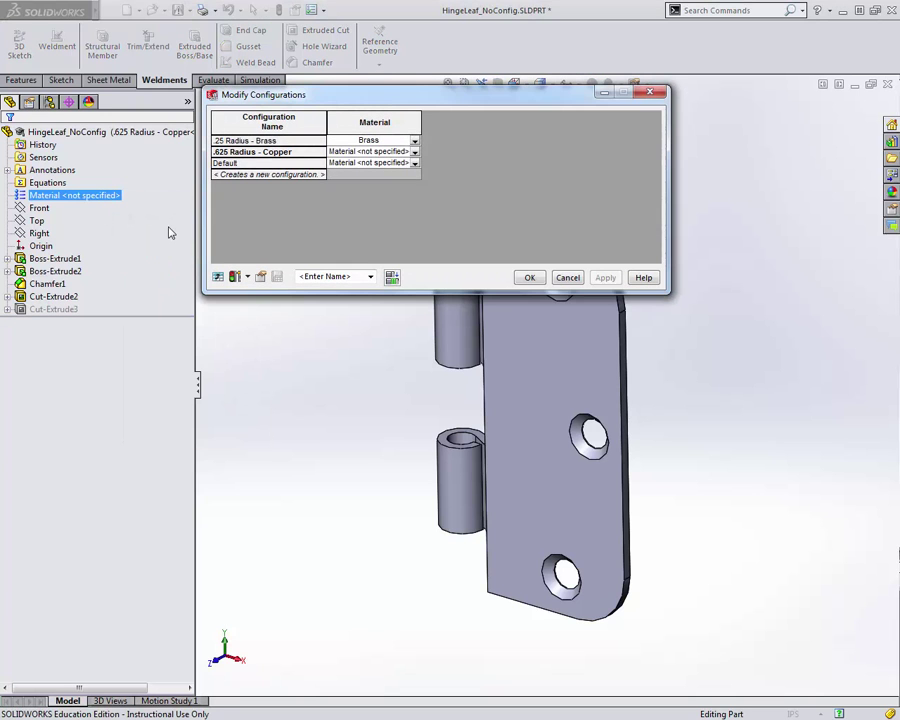
{"action": "left_click", "coordinate": [414, 152]}
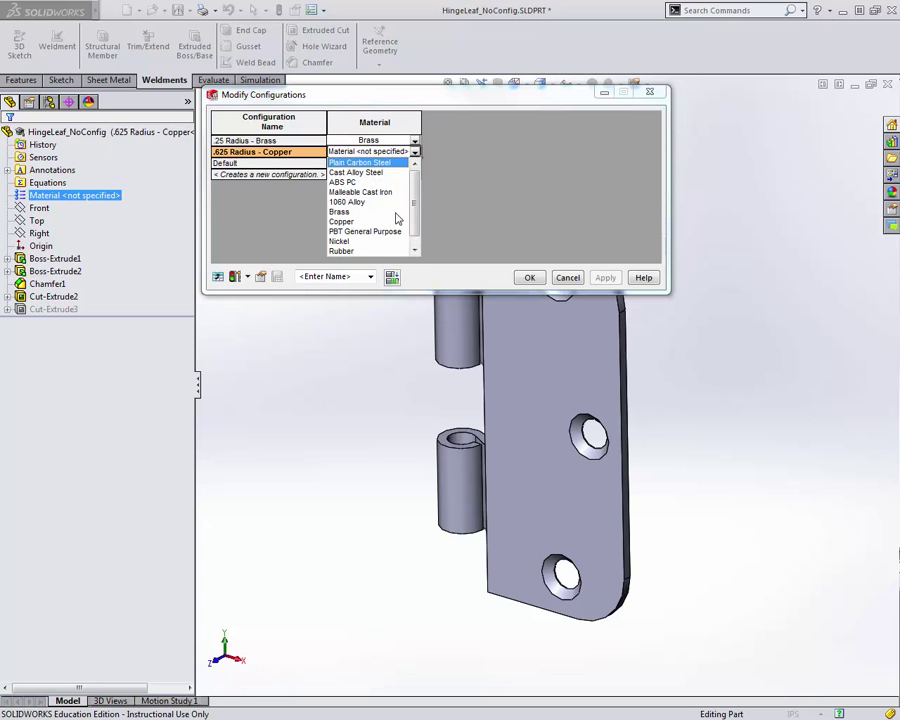
{"action": "left_click", "coordinate": [365, 221]}
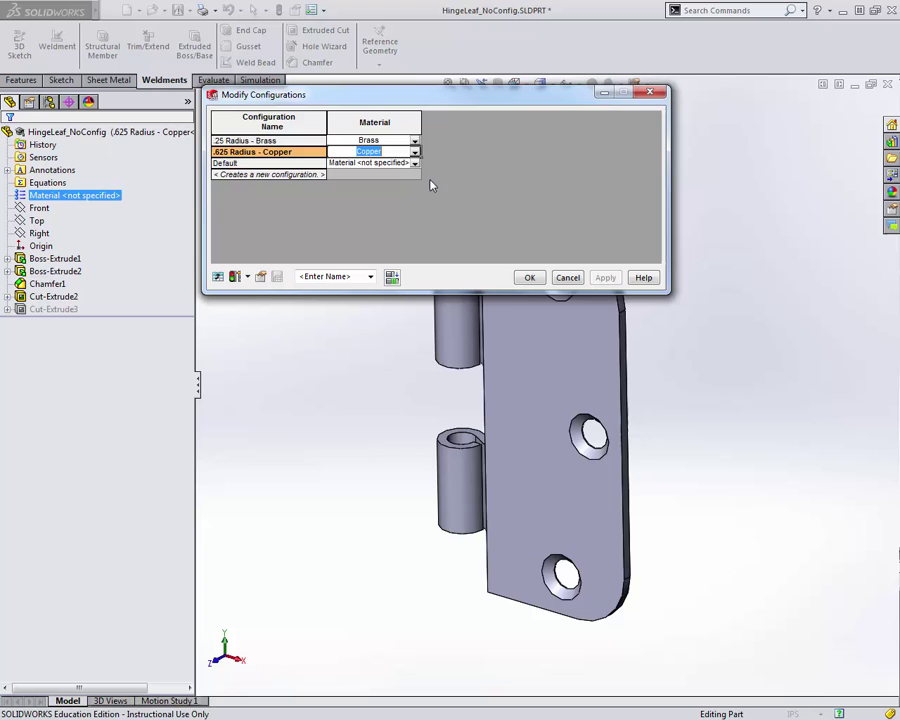
{"action": "left_click", "coordinate": [529, 278]}
Step: Configure the R.500 corner radius D4 as 0.625in for .625 Radius - Copper and rebuild
{"action": "double_click", "coordinate": [521, 364]}
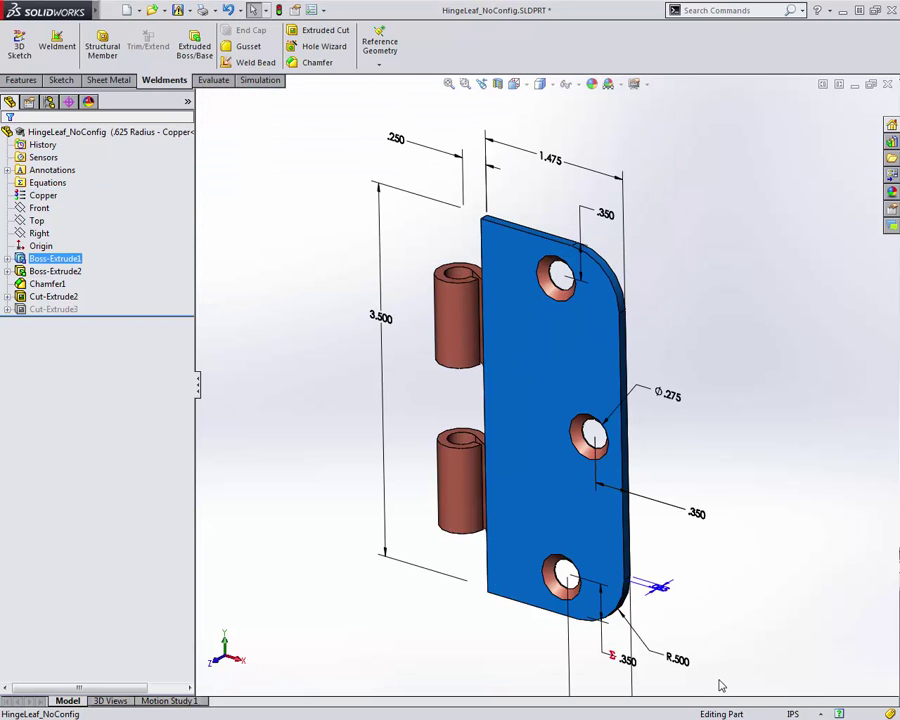
{"action": "scroll", "coordinate": [700, 676], "scroll_direction": "up", "scroll_amount": 2}
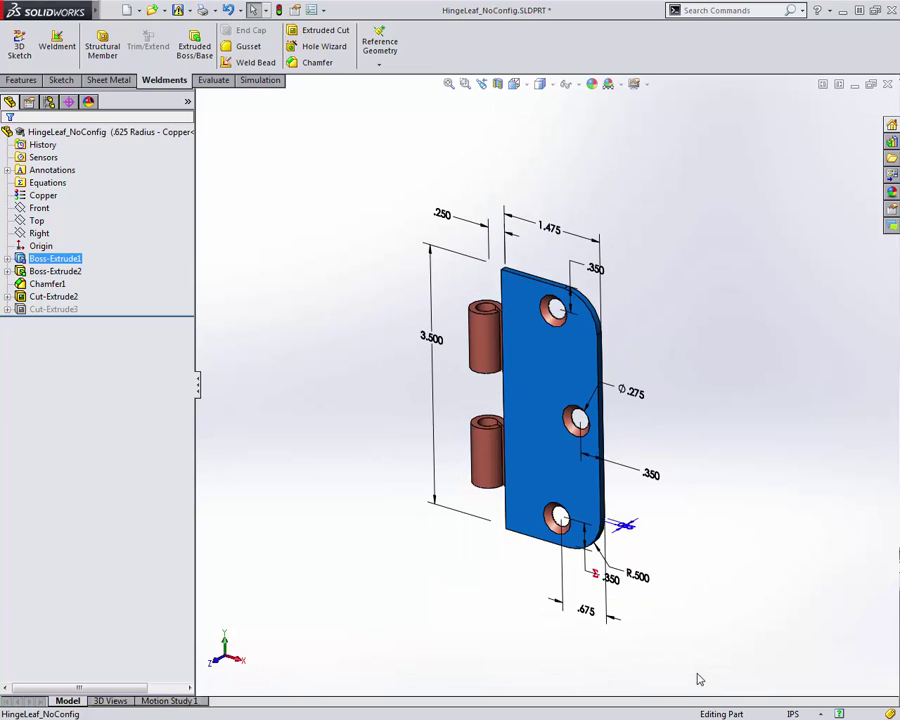
{"action": "right_click", "coordinate": [651, 588]}
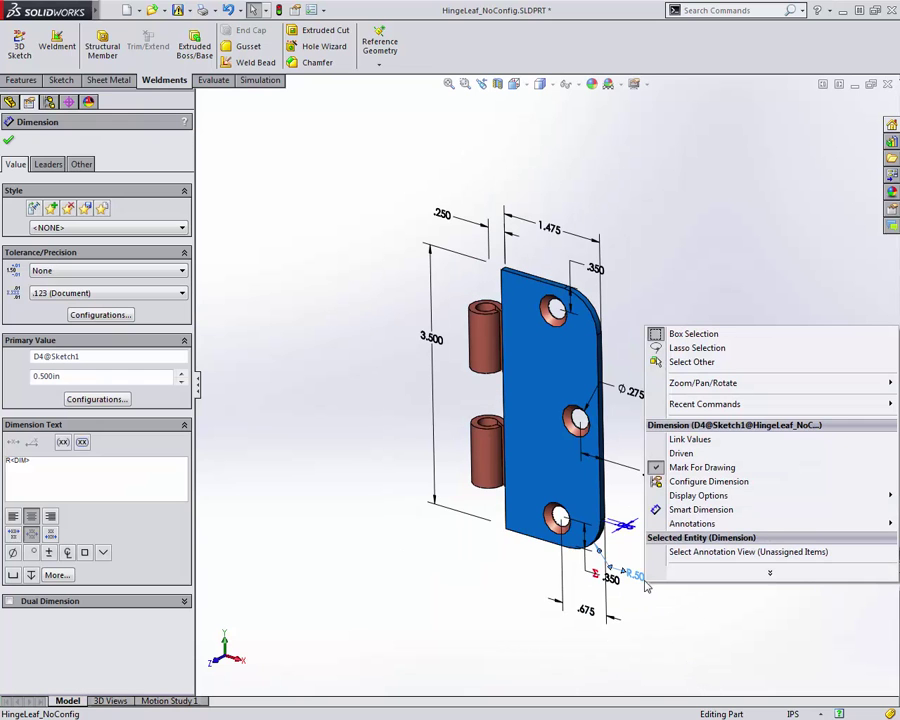
{"action": "left_click", "coordinate": [689, 485]}
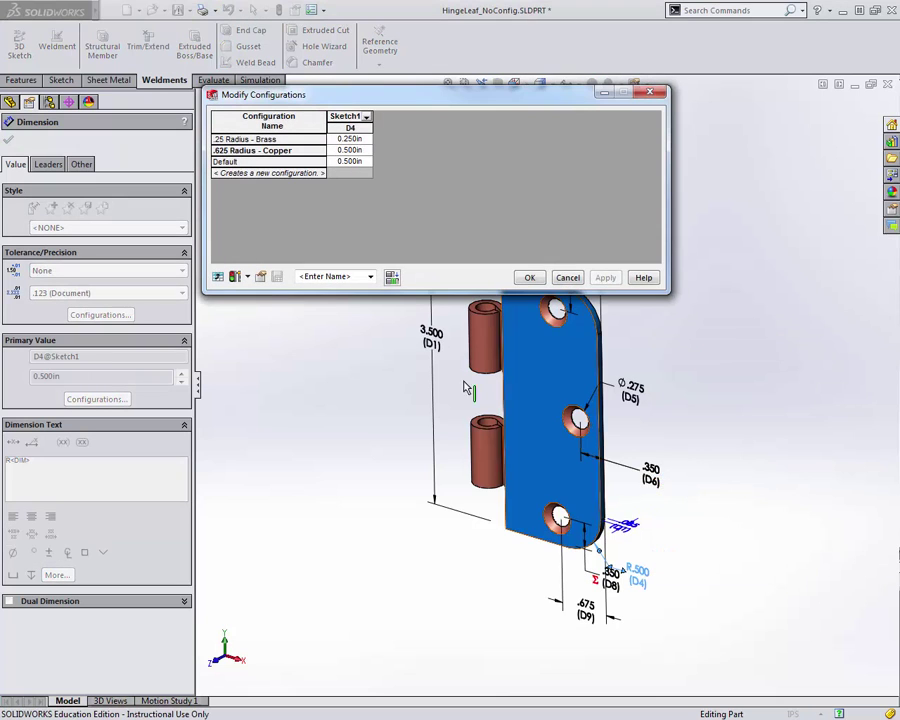
{"action": "left_click", "coordinate": [348, 150]}
{"action": "left_click", "coordinate": [348, 150]}
{"action": "key", "text": "BackSpace"}
{"action": "type", "text": ".625"}
{"action": "key", "text": "Return"}
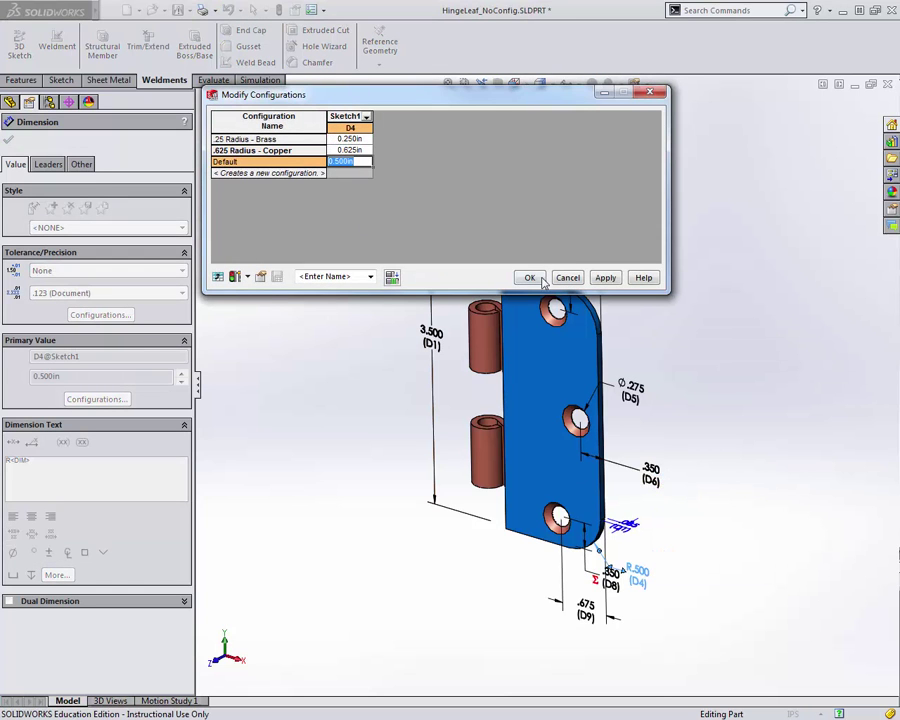
{"action": "left_click", "coordinate": [531, 278]}
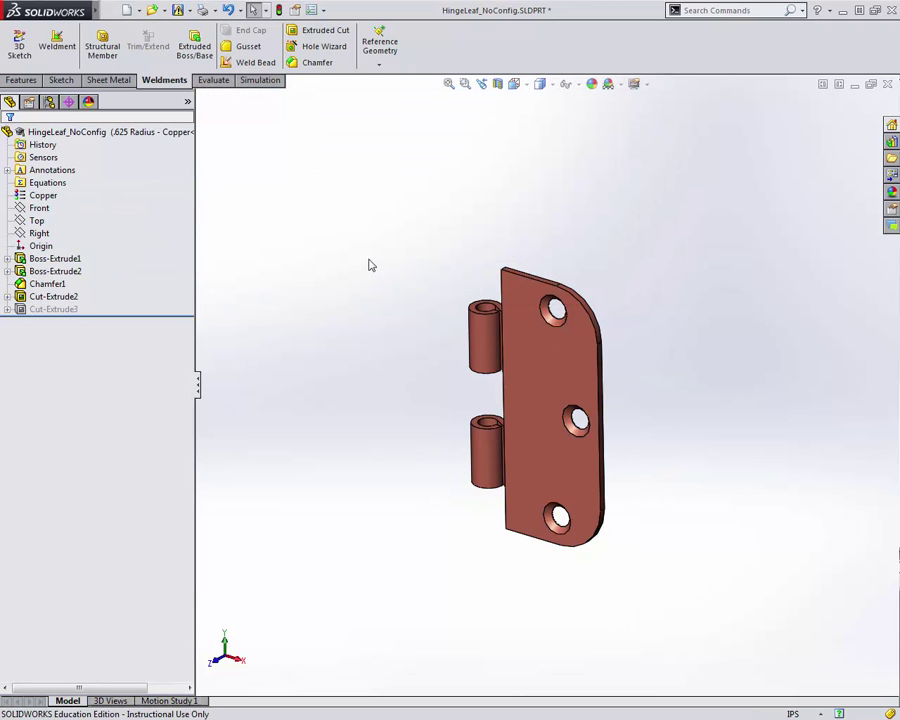
Step: Preview the .25 Radius - Brass, Default and .625 Radius - Copper configurations, ending on Default fitted in view
{"action": "left_click", "coordinate": [49, 101]}
{"action": "left_click", "coordinate": [97, 147]}
{"action": "double_click", "coordinate": [97, 147]}
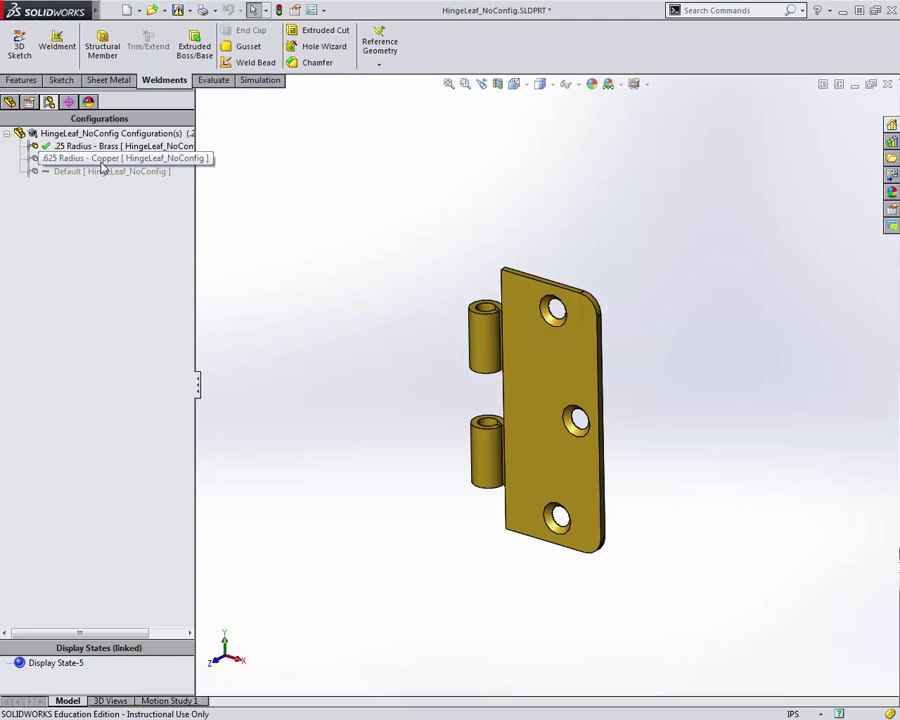
{"action": "double_click", "coordinate": [101, 171]}
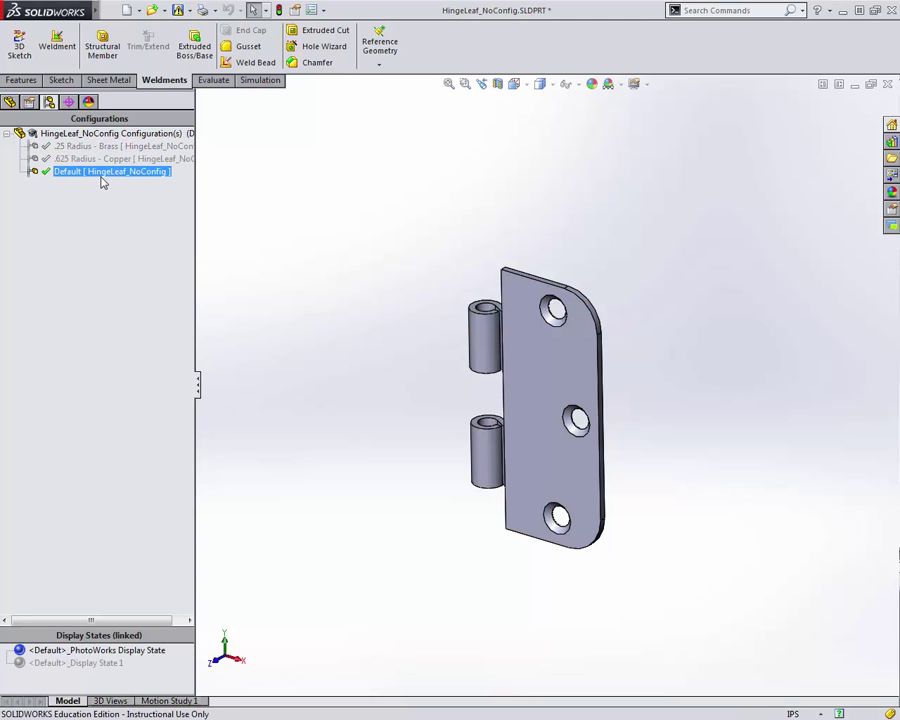
{"action": "double_click", "coordinate": [103, 147]}
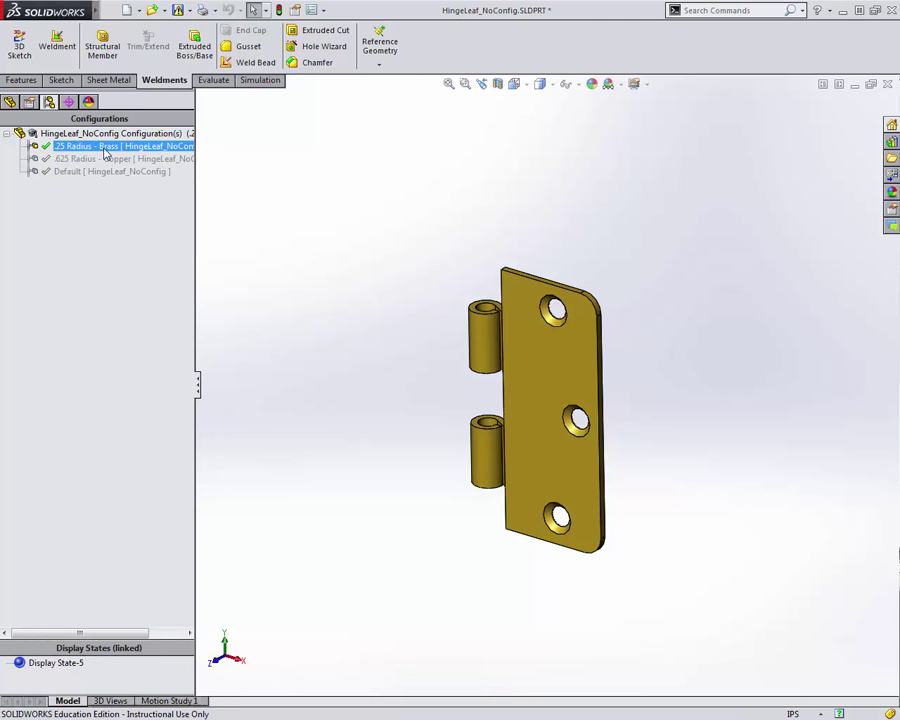
{"action": "double_click", "coordinate": [108, 159]}
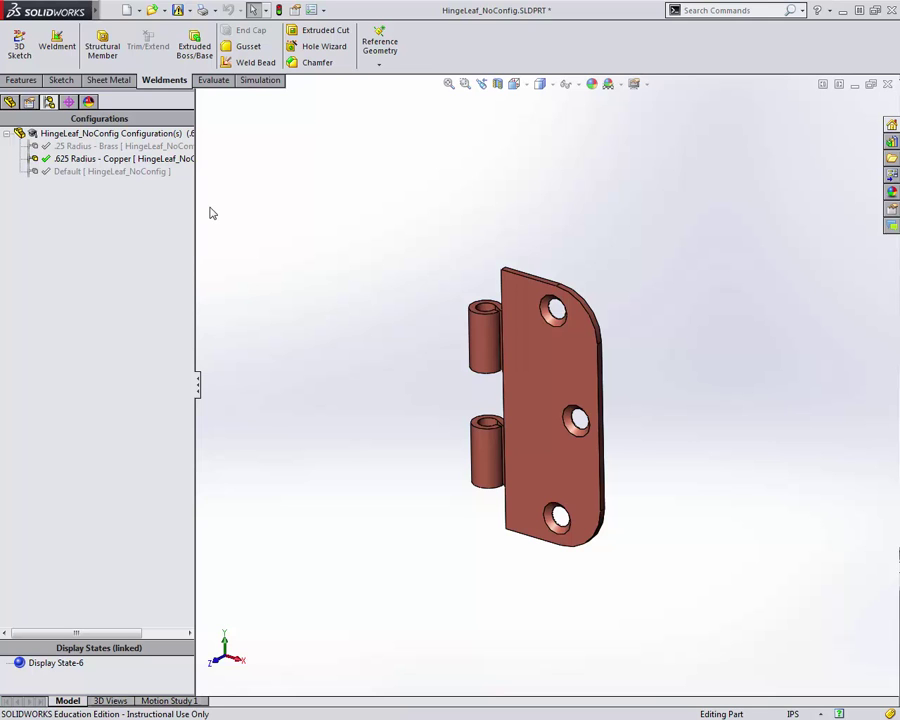
{"action": "double_click", "coordinate": [139, 174]}
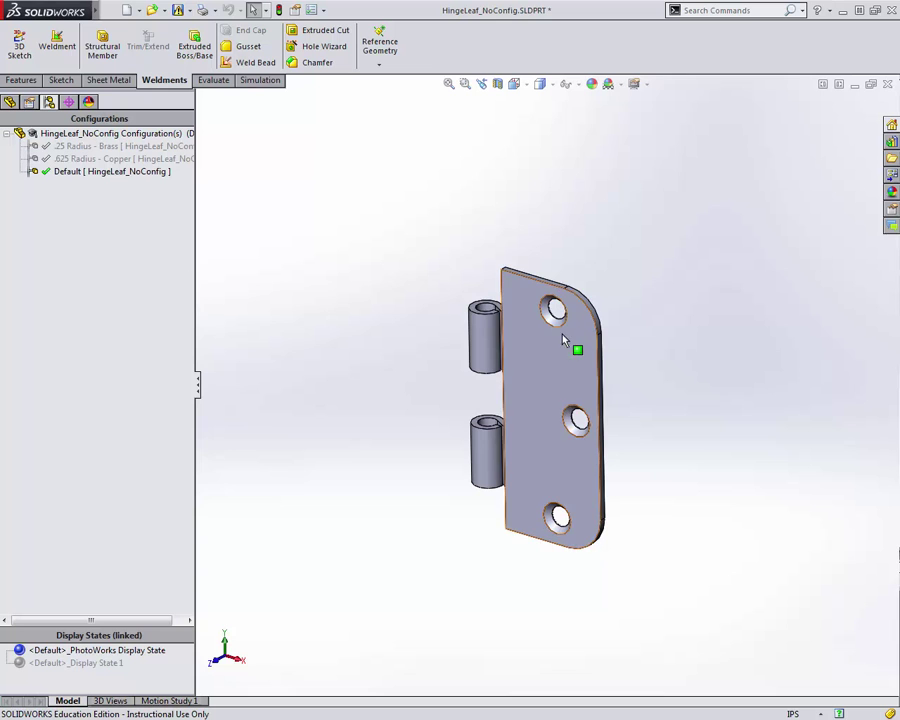
{"action": "scroll", "coordinate": [610, 350], "scroll_direction": "down", "scroll_amount": 5}
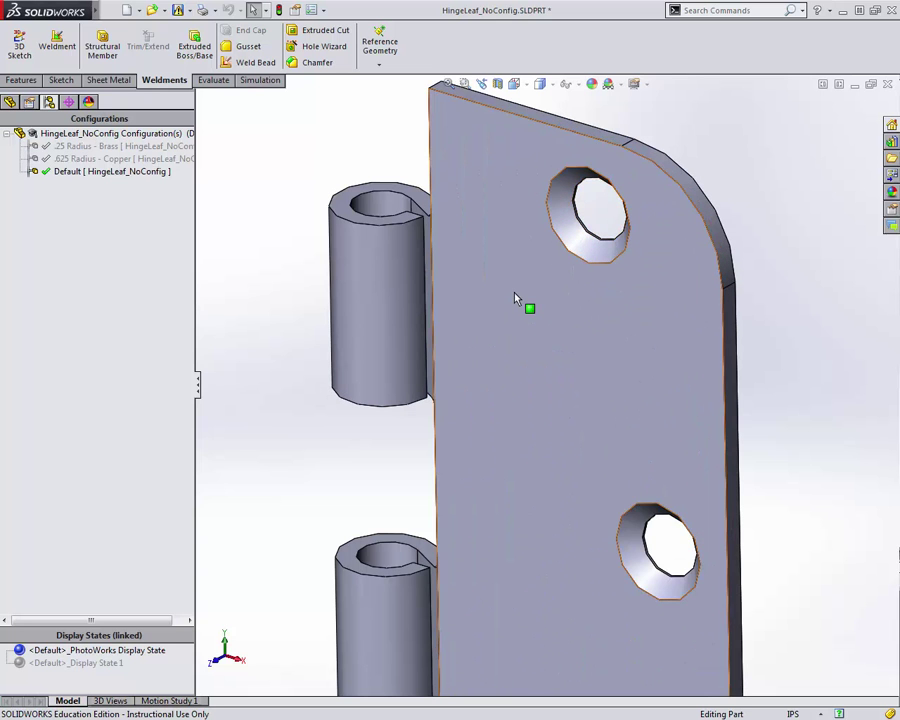
{"action": "key", "text": "f"}
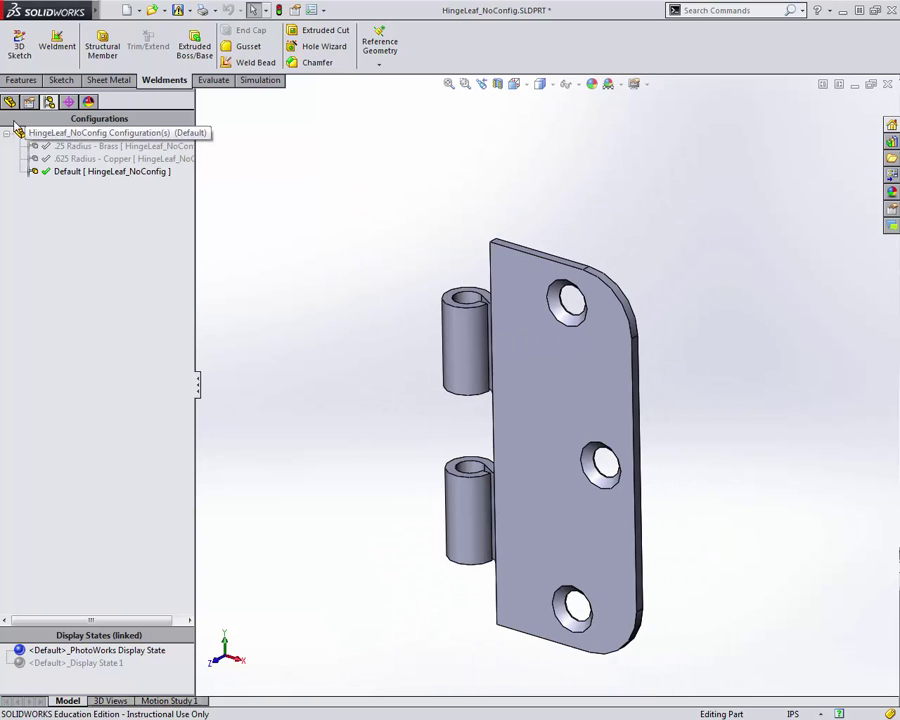
{"action": "left_click", "coordinate": [43, 138]}
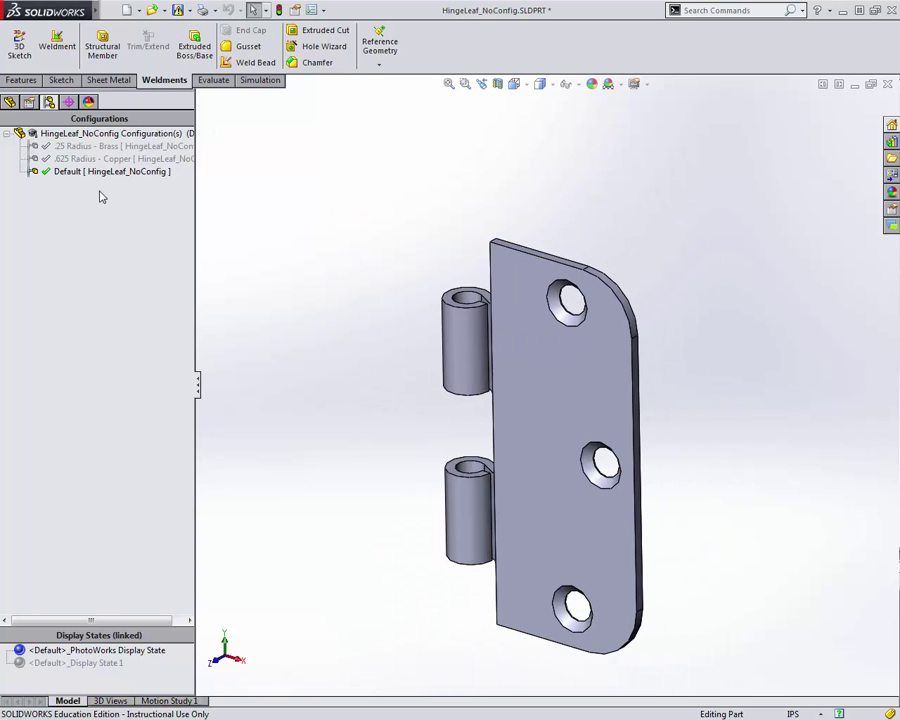
{"action": "left_click", "coordinate": [72, 176]}
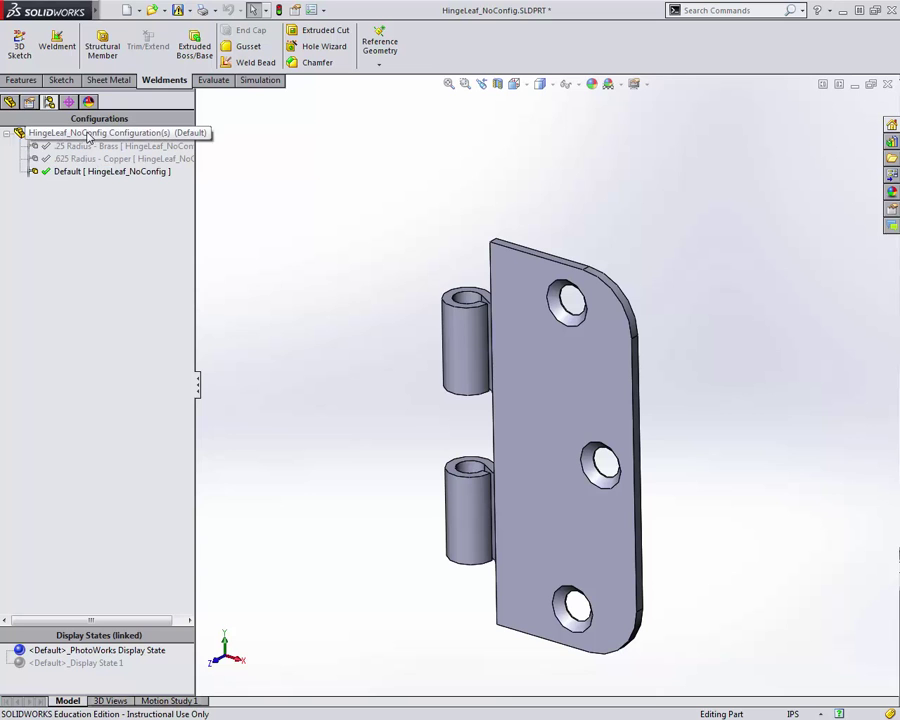
Step: Add a configuration named 'Sharp Corners - Gray Cast Iron' from the configurations root
{"action": "right_click", "coordinate": [87, 134]}
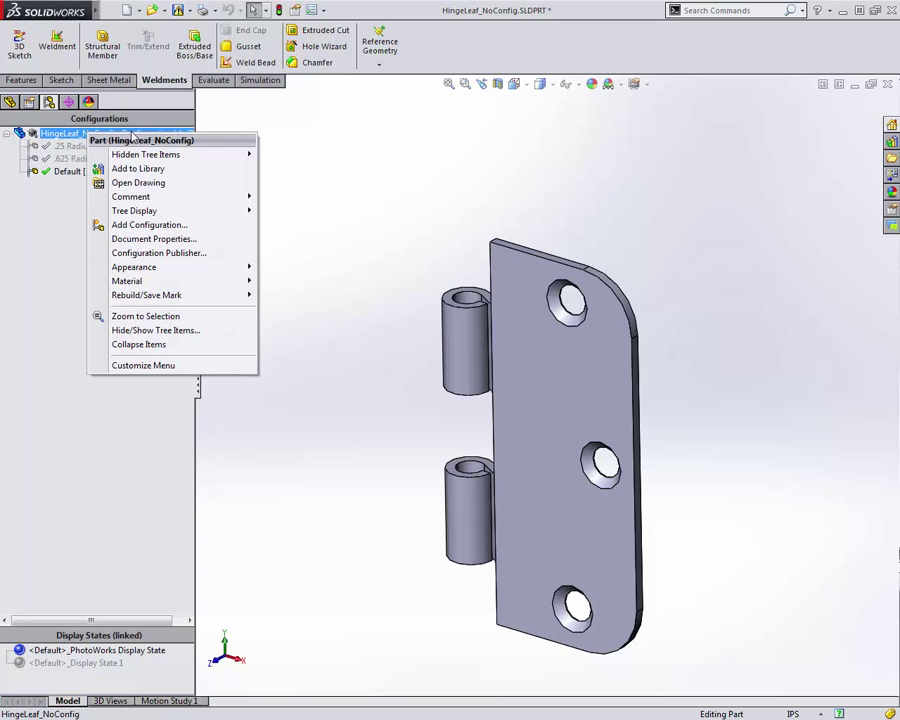
{"action": "left_click", "coordinate": [150, 225]}
{"action": "type", "text": "Sharp Corners - Gray Cast Iron"}
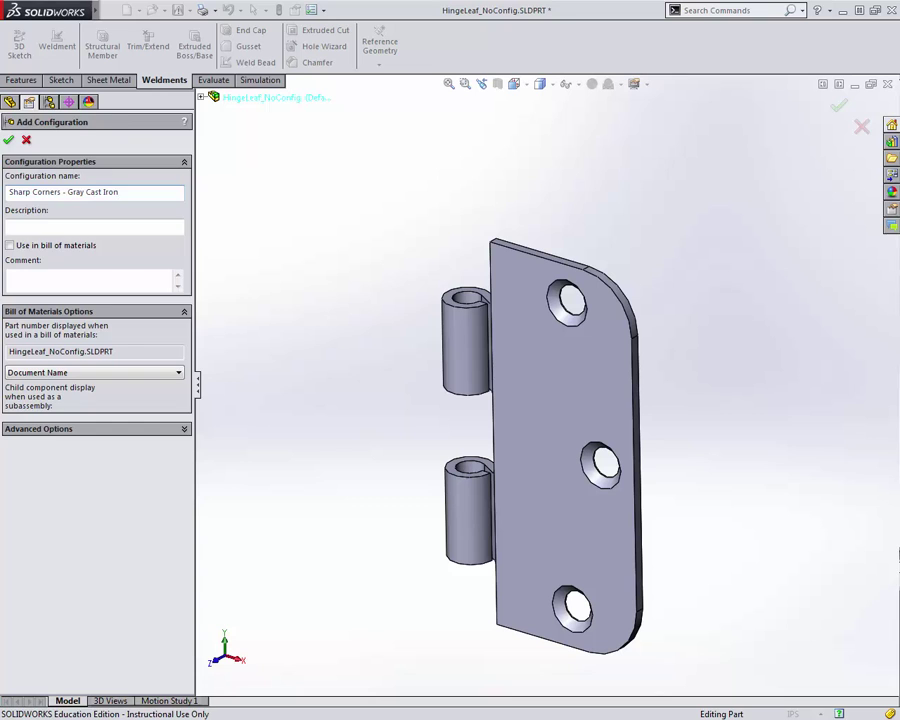
{"action": "key", "text": "Return"}
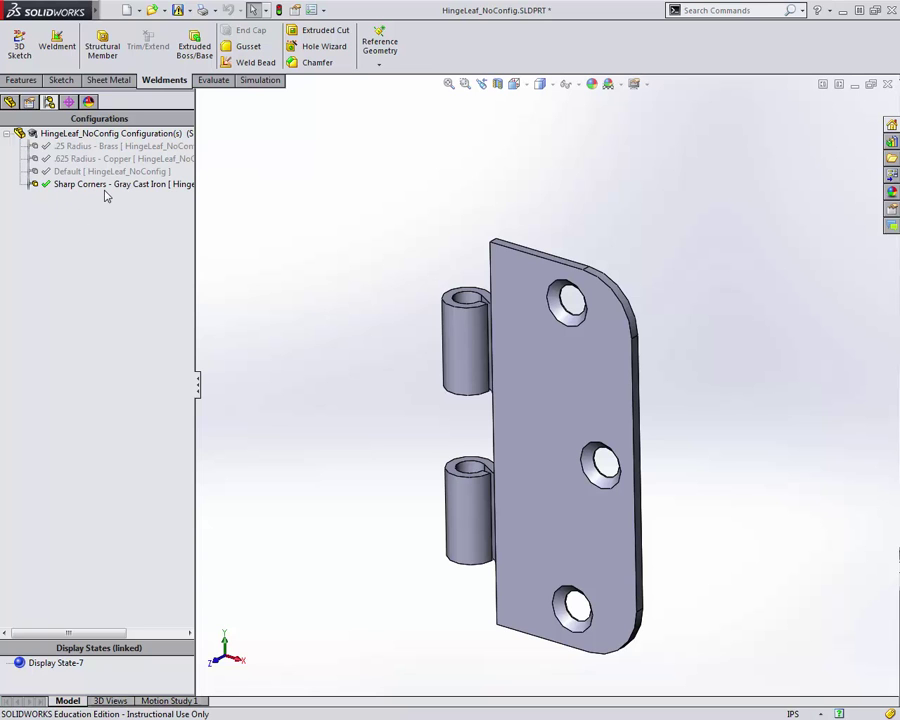
Step: Configure Boss-Extrude1's R.500 corner radius per configuration, entering .000 for Sharp Corners - Gray Cast Iron
{"action": "left_click", "coordinate": [9, 101]}
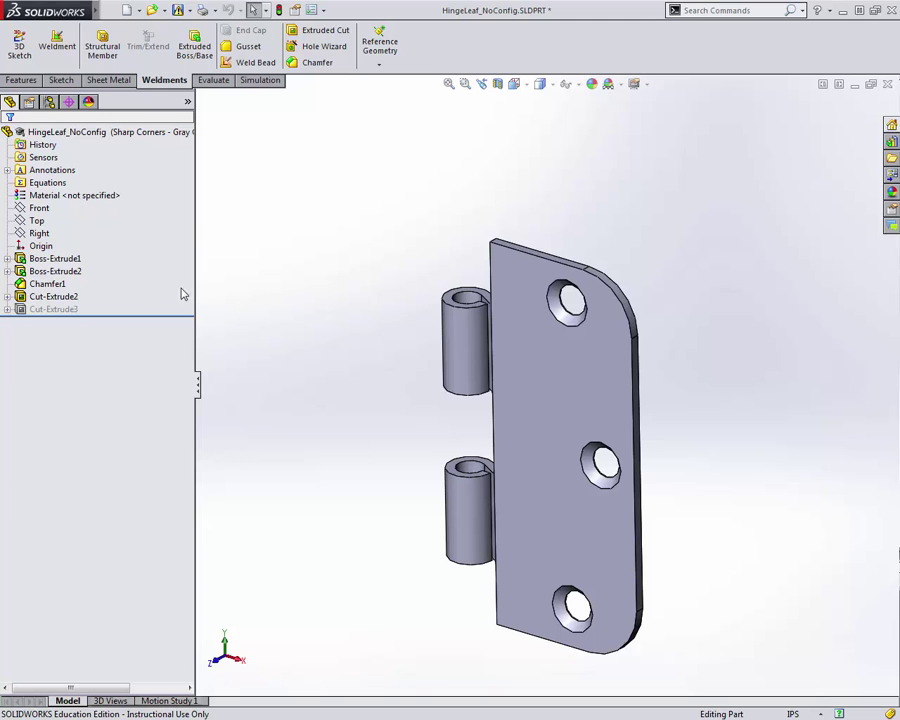
{"action": "left_click", "coordinate": [55, 258]}
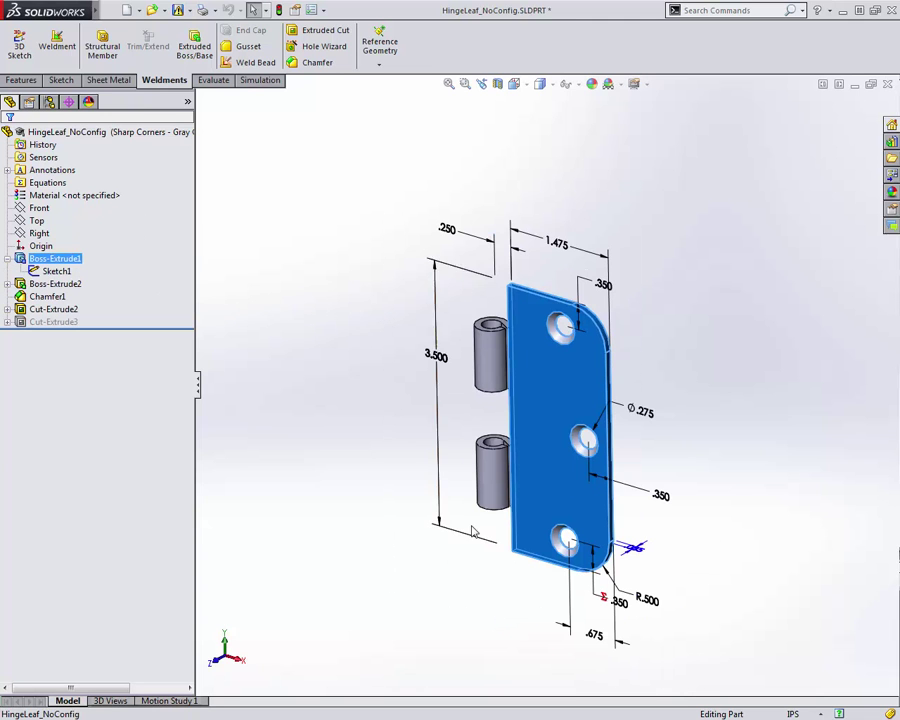
{"action": "right_click", "coordinate": [652, 606]}
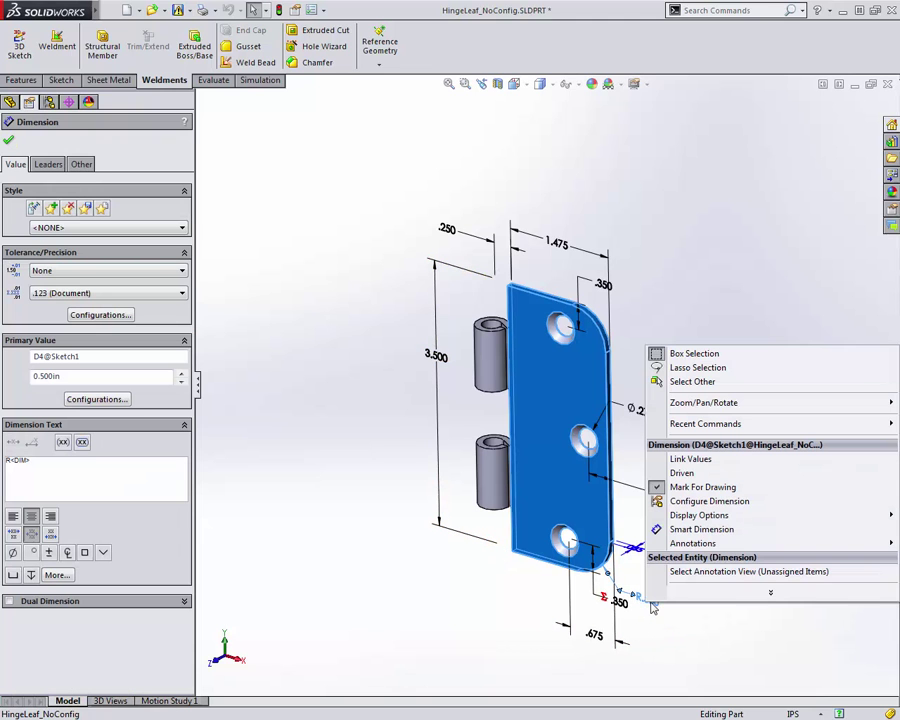
{"action": "left_click", "coordinate": [690, 503]}
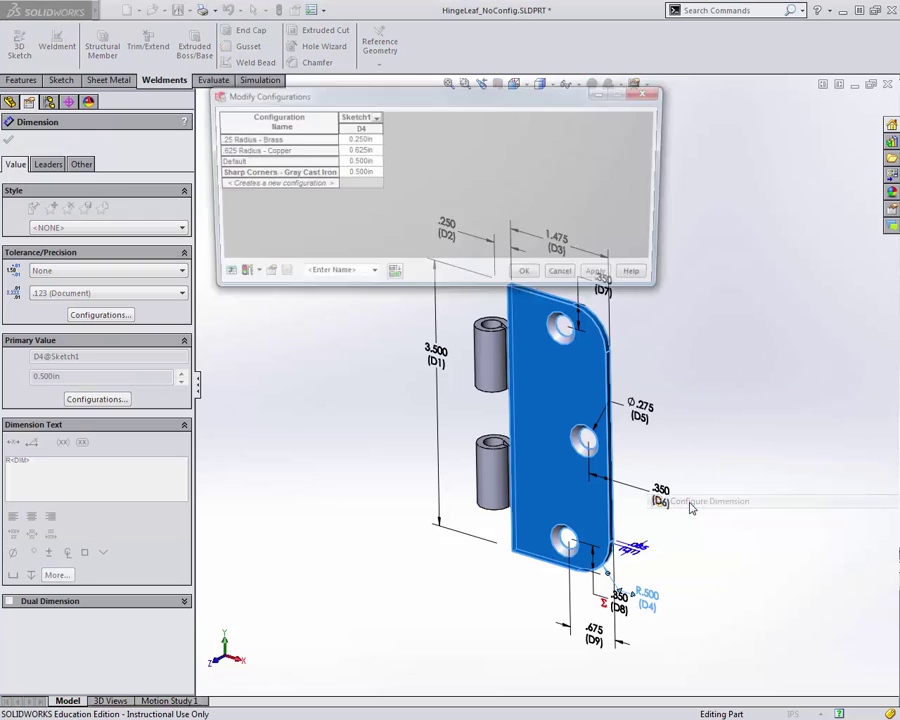
{"action": "left_click", "coordinate": [358, 174]}
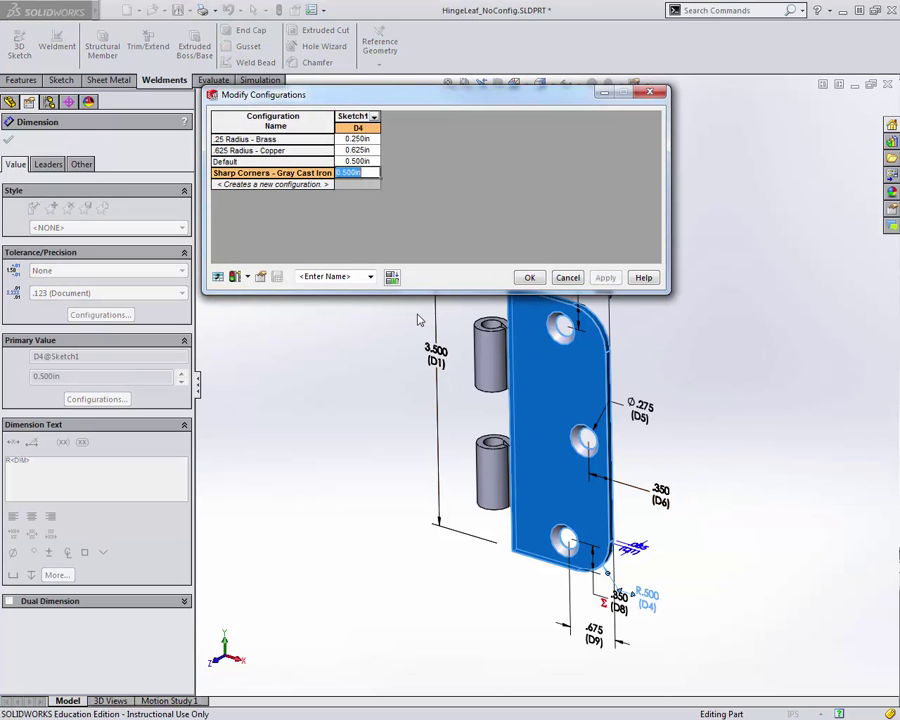
{"action": "type", "text": ".000"}
Step: Confirm the .005 corner radius, inspect the near-square corner from the front, and return to isometric
{"action": "left_click", "coordinate": [532, 278]}
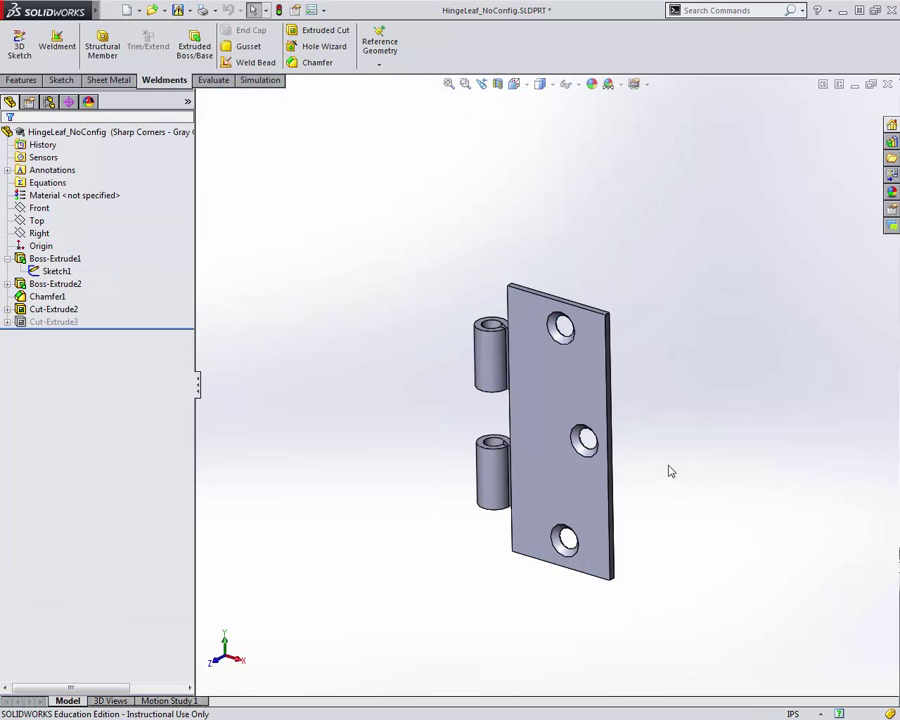
{"action": "key", "text": "ctrl+1"}
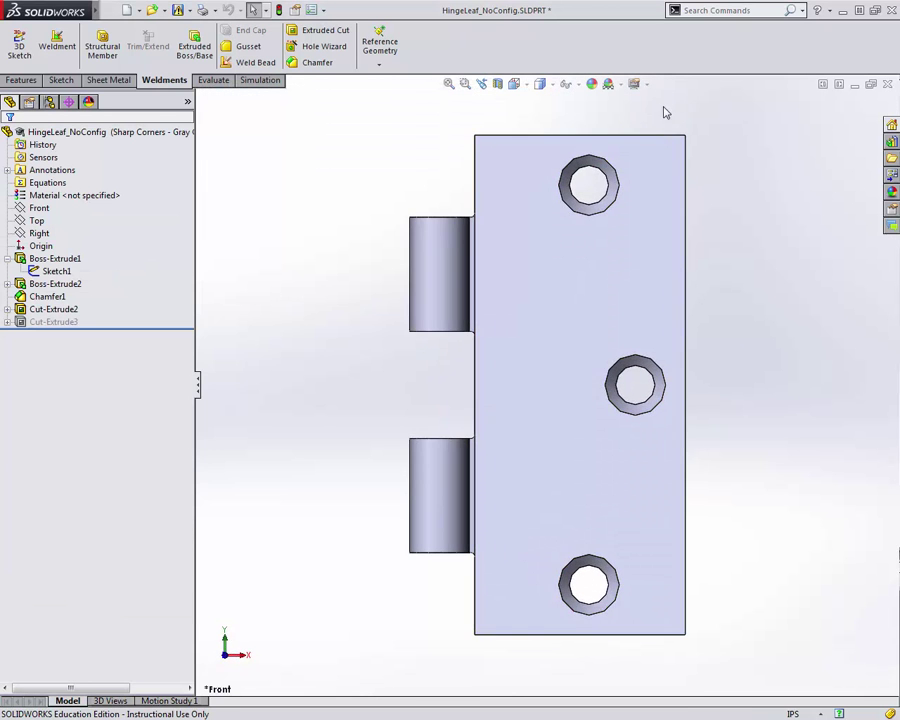
{"action": "scroll", "coordinate": [705, 150], "scroll_direction": "down", "scroll_amount": 5}
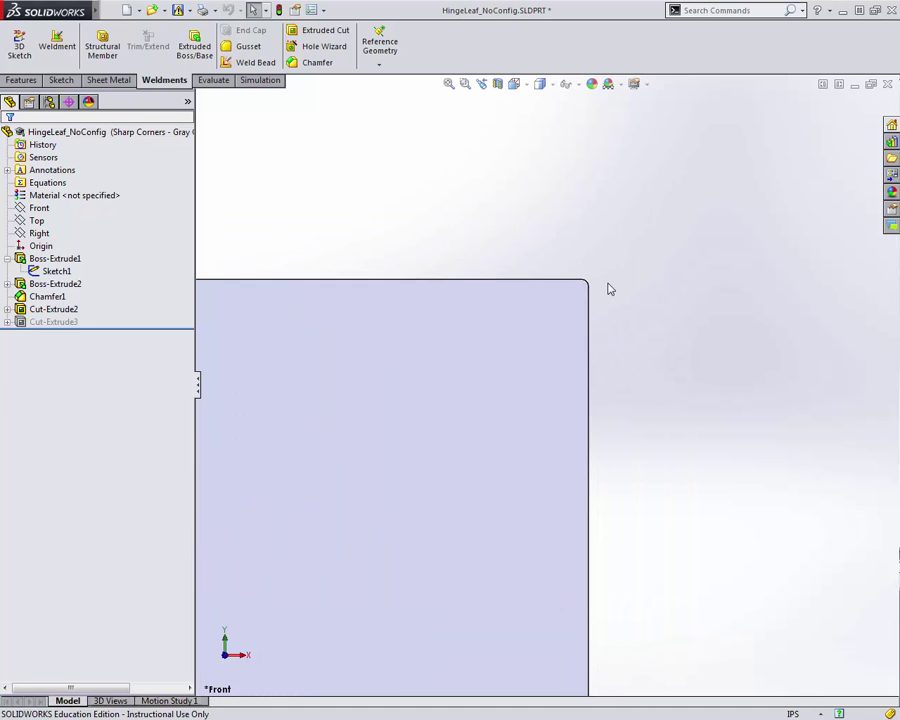
{"action": "middle_click_drag", "start_coordinate": [599, 291], "coordinate": [675, 449]}
{"action": "left_click", "coordinate": [597, 257]}
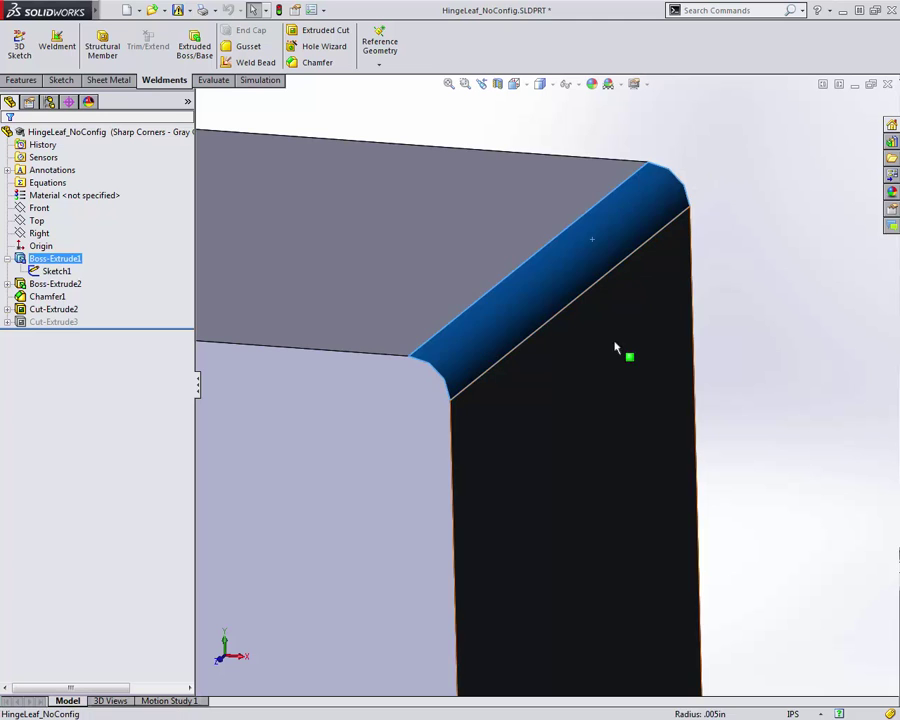
{"action": "left_click", "coordinate": [788, 386]}
{"action": "key", "text": "f"}
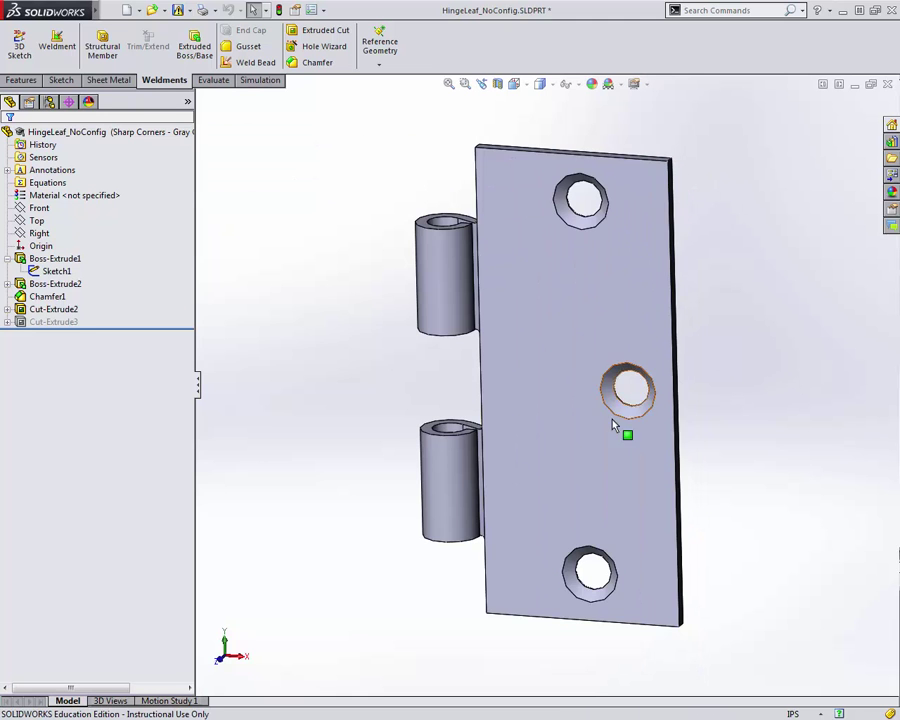
{"action": "key", "text": "ctrl+7"}
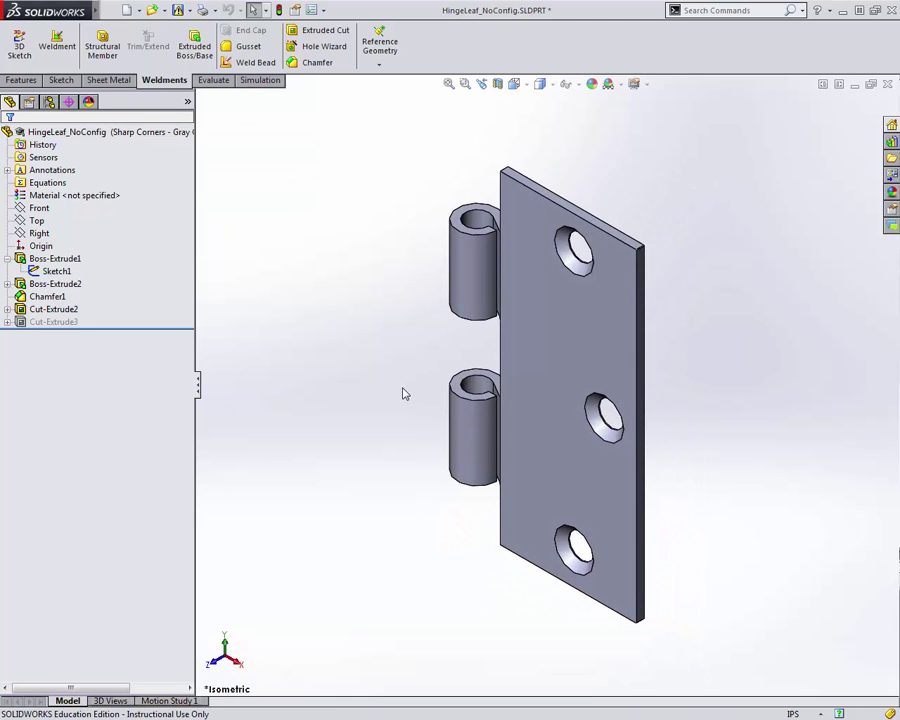
Step: Assign Gray Cast Iron as the Sharp Corners configuration's material in the per-configuration material table
{"action": "right_click", "coordinate": [100, 195]}
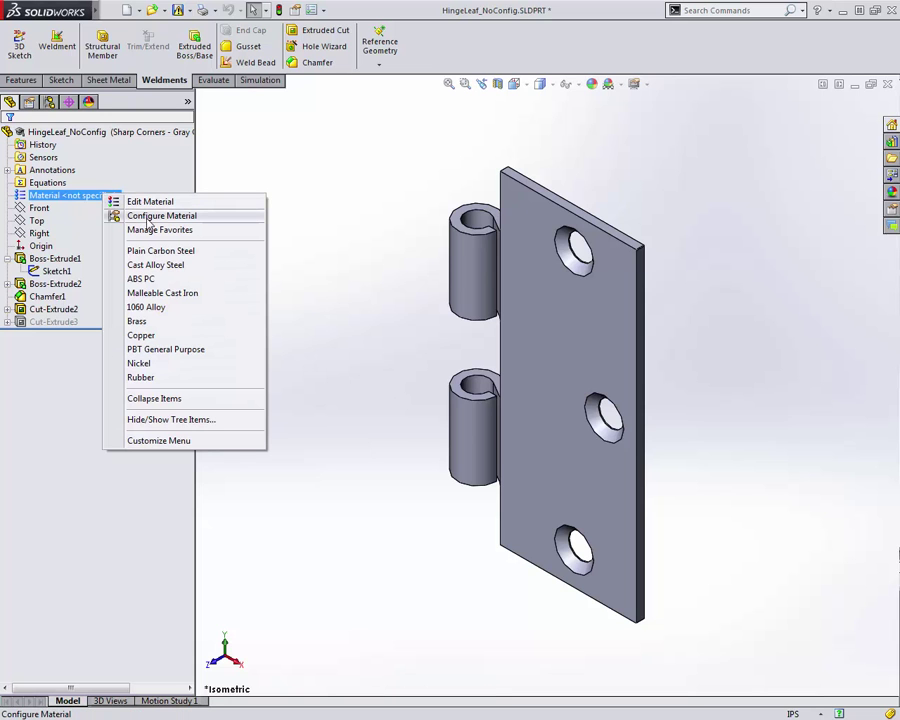
{"action": "left_click", "coordinate": [150, 216]}
{"action": "left_click", "coordinate": [422, 174]}
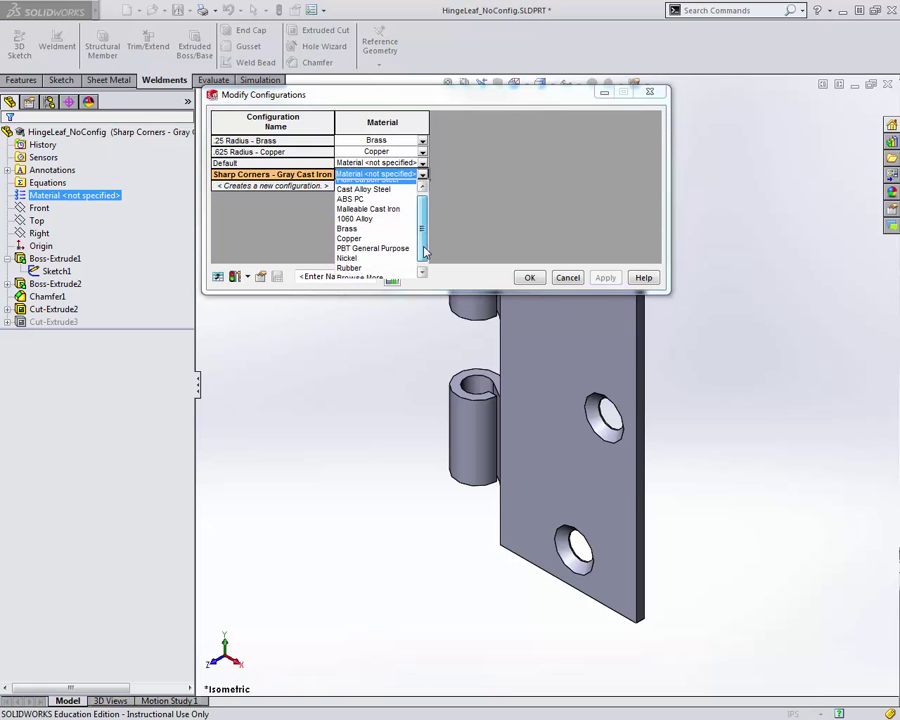
{"action": "scroll", "coordinate": [424, 230], "scroll_direction": "down", "scroll_amount": 1}
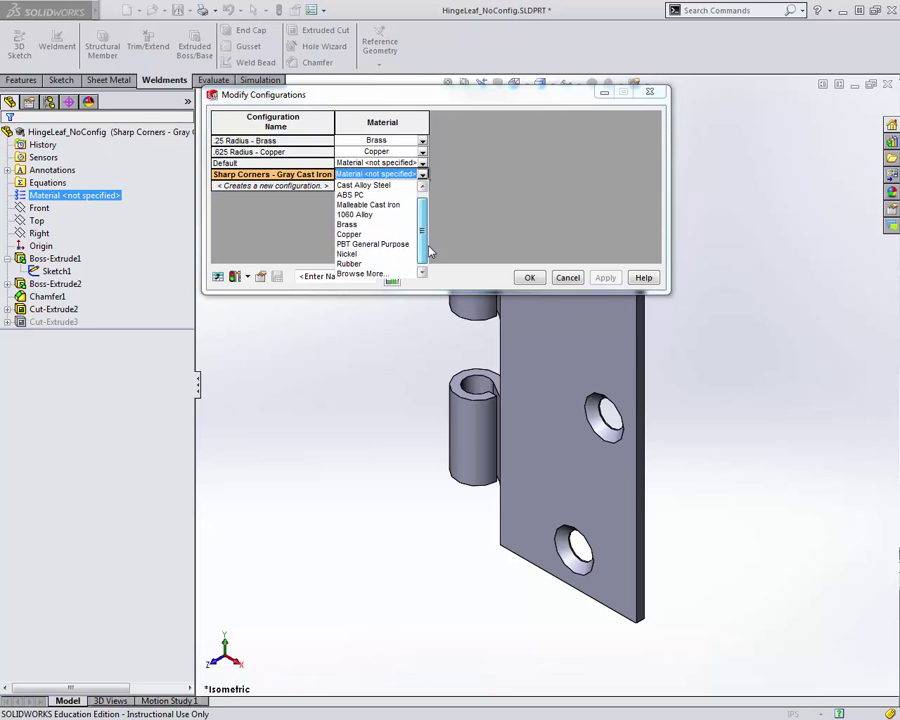
{"action": "left_click", "coordinate": [366, 274]}
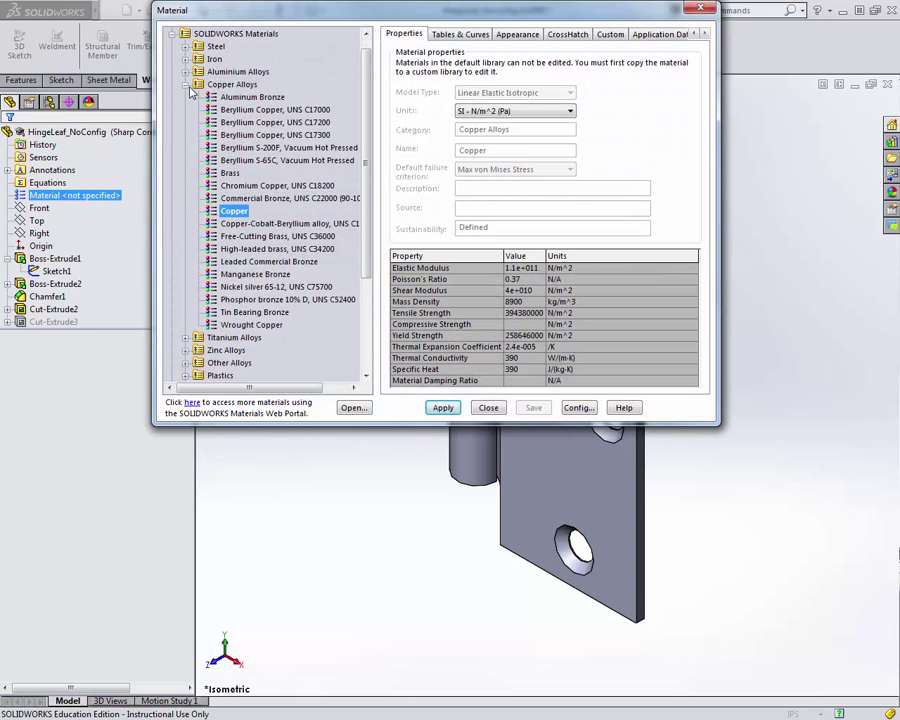
{"action": "left_click", "coordinate": [185, 84]}
{"action": "double_click", "coordinate": [214, 71]}
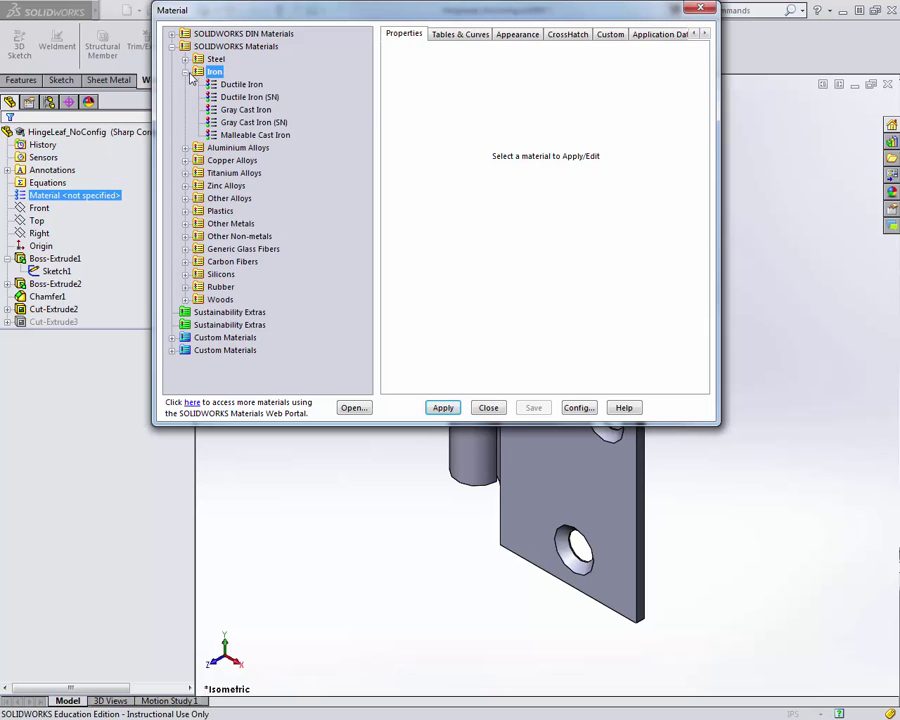
{"action": "left_click", "coordinate": [247, 111]}
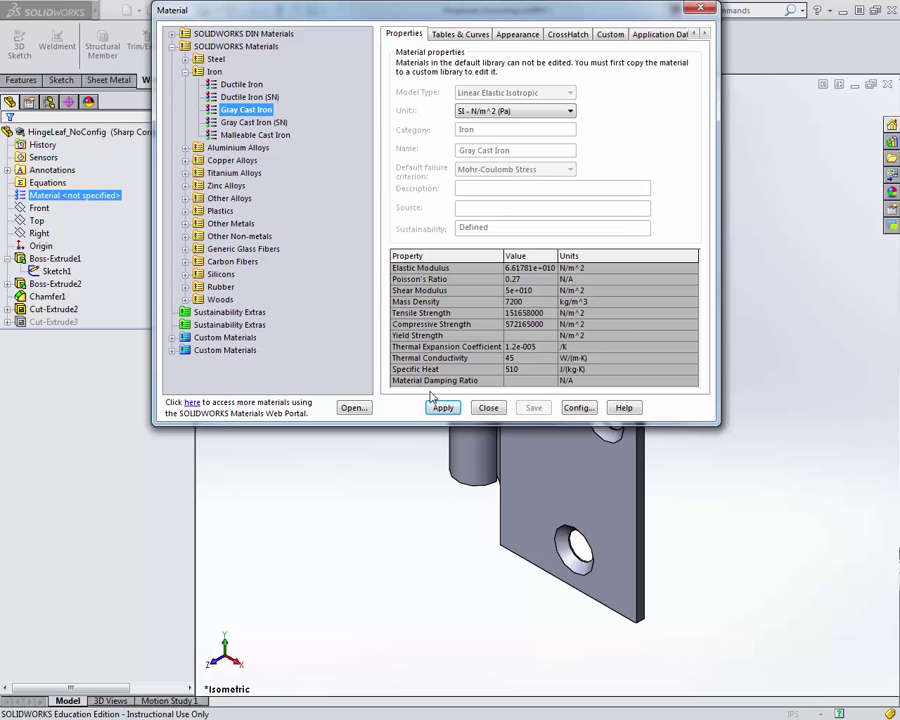
{"action": "left_click", "coordinate": [458, 408]}
{"action": "left_click", "coordinate": [487, 407]}
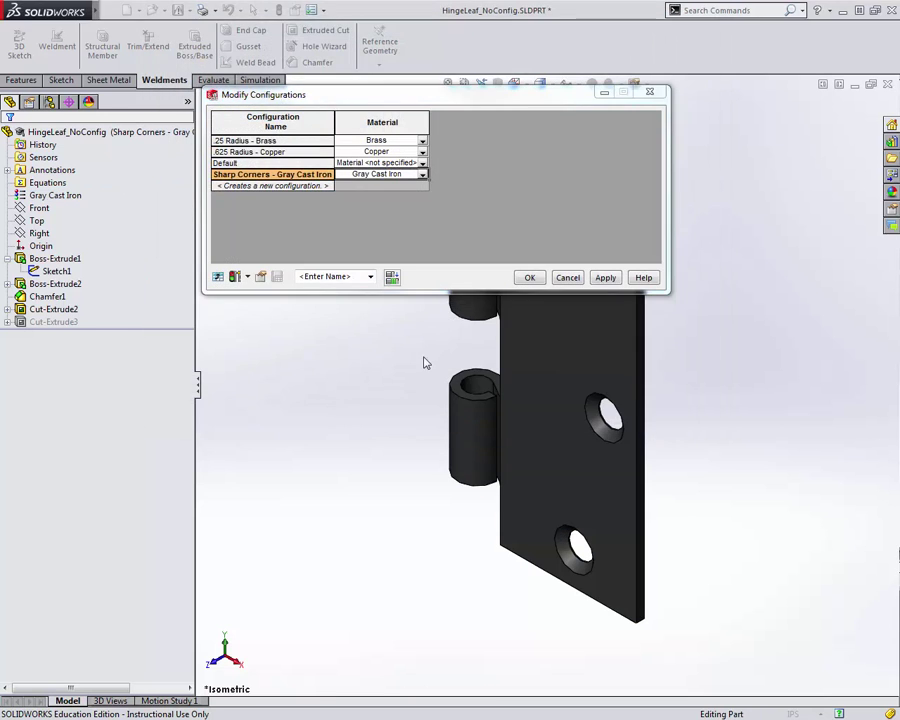
{"action": "left_click", "coordinate": [519, 281]}
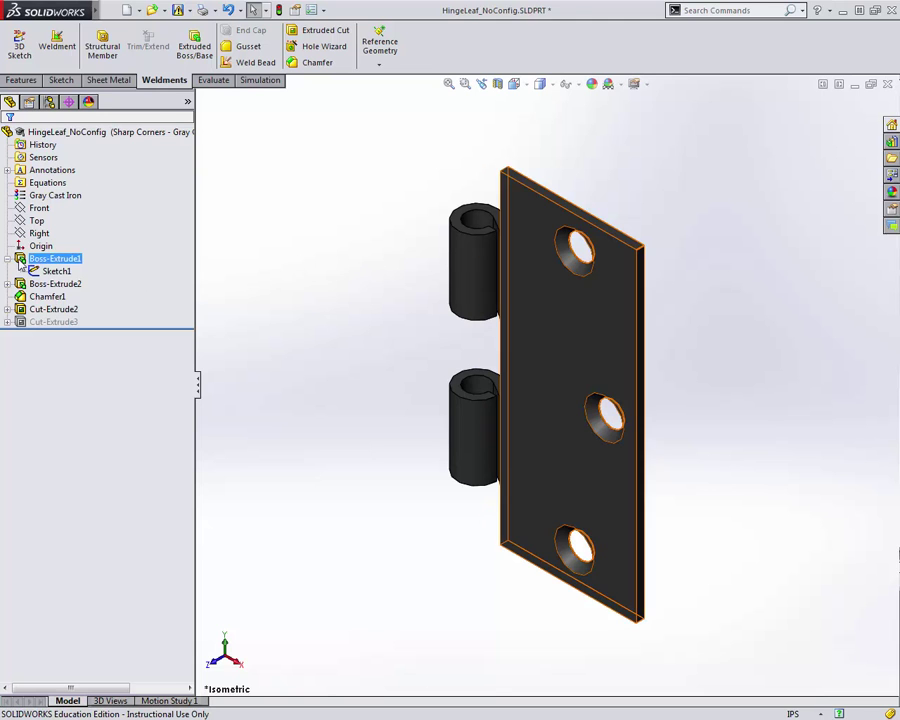
Step: Open Chamfer1's per-configuration table and tick Suppress for Sharp Corners - Gray Cast Iron
{"action": "key", "text": "shift+c"}
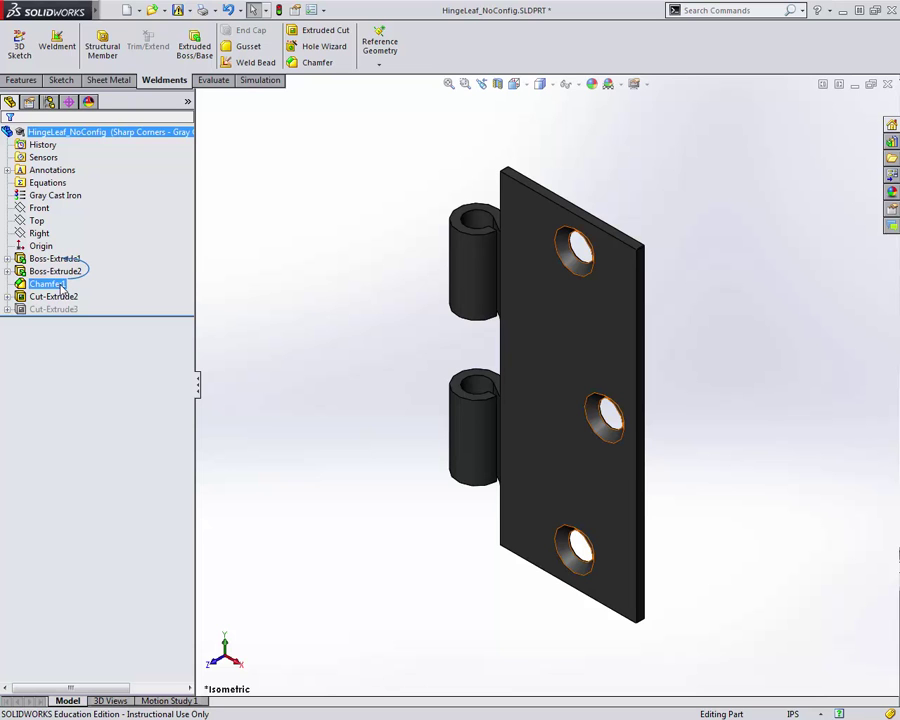
{"action": "right_click", "coordinate": [62, 286]}
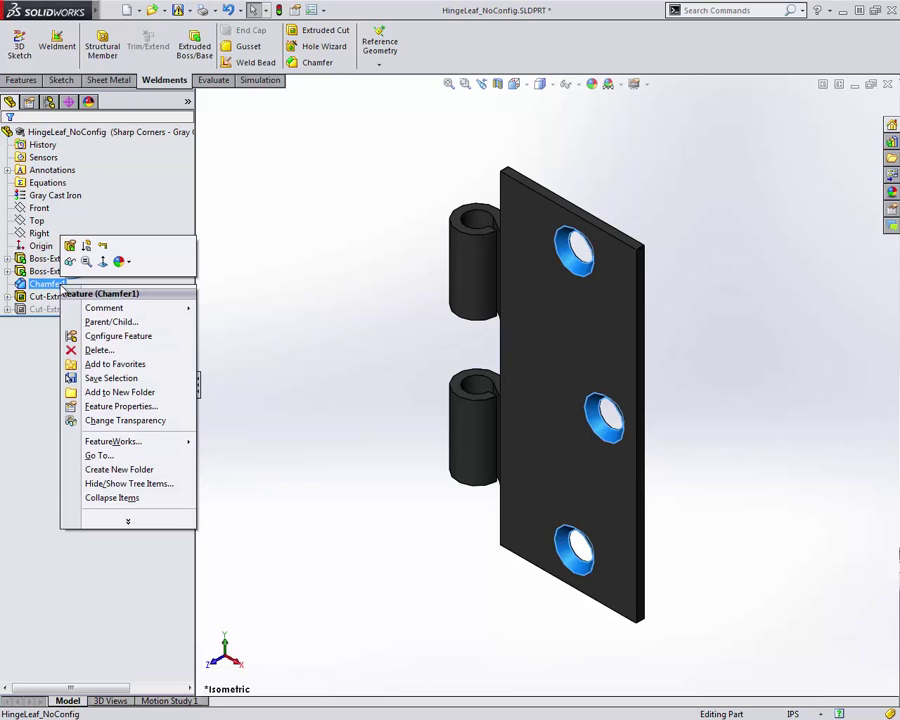
{"action": "left_click", "coordinate": [118, 336]}
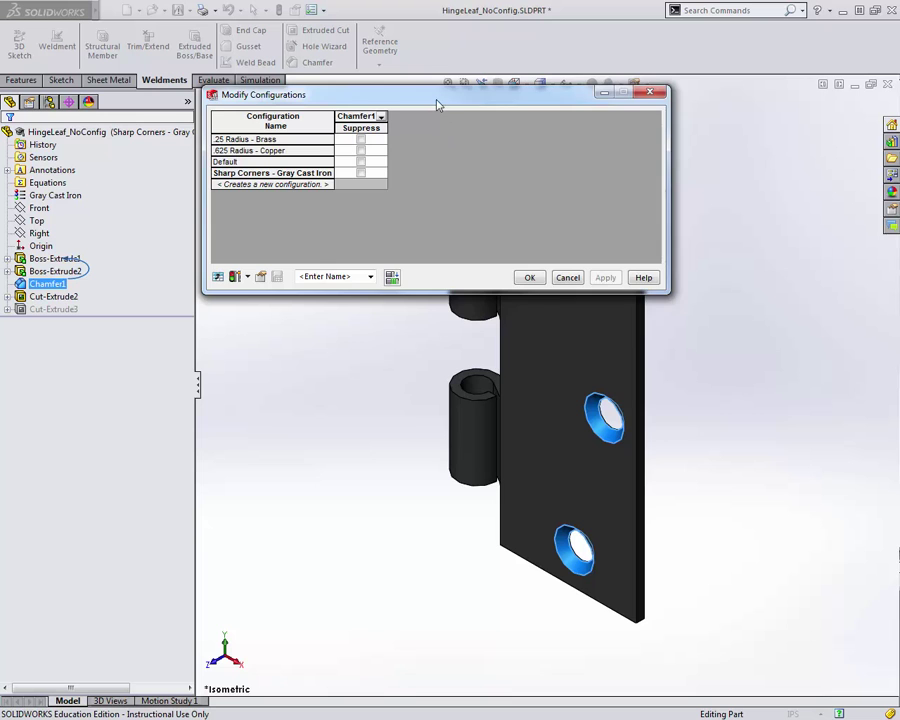
{"action": "left_click_drag", "start_coordinate": [435, 105], "coordinate": [394, 199]}
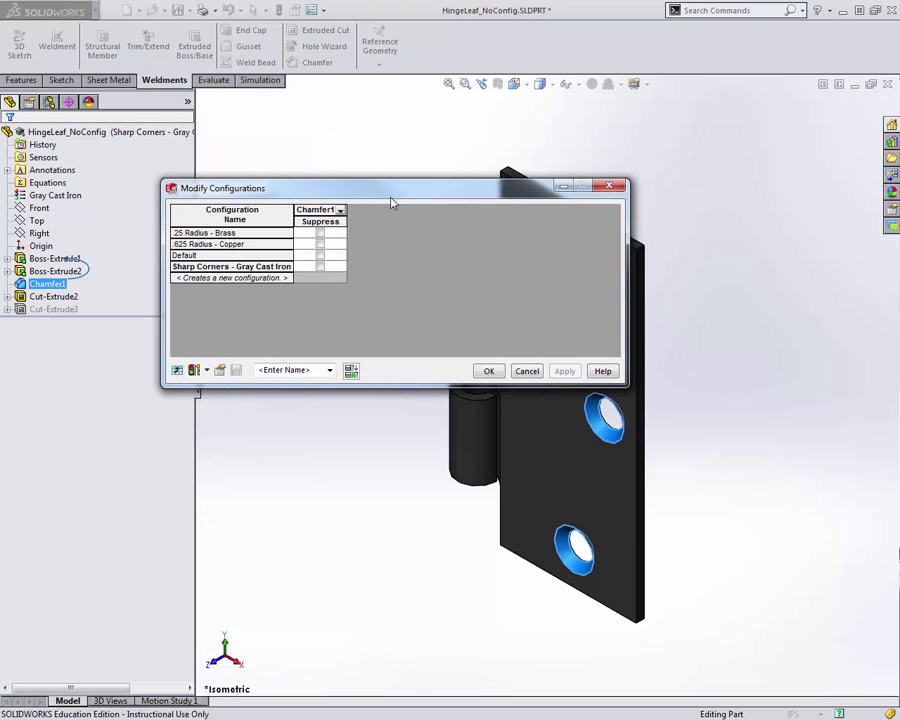
{"action": "left_click", "coordinate": [320, 267]}
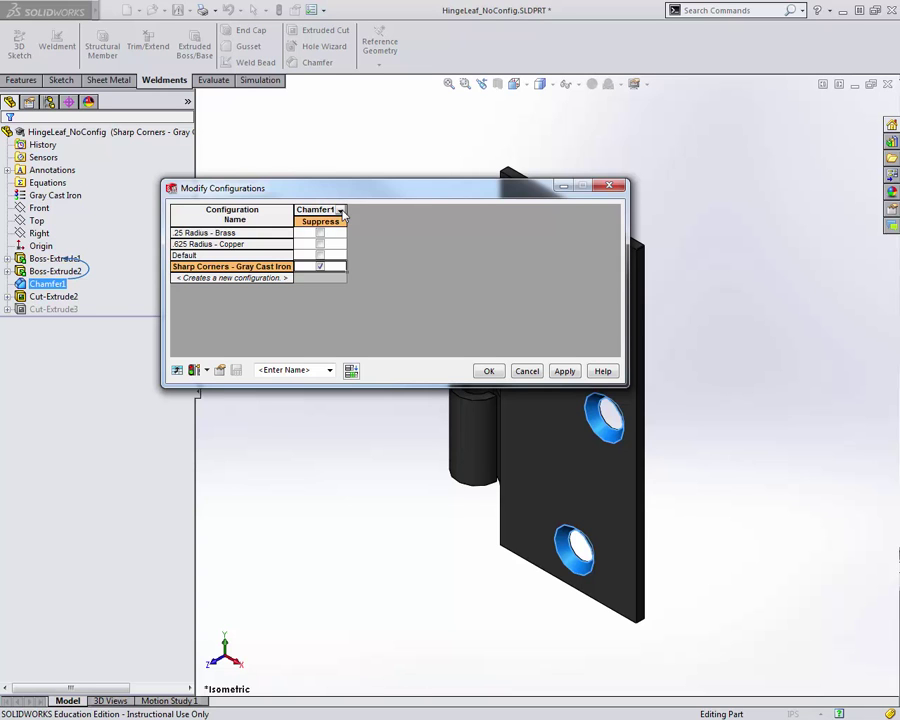
Step: Add the D1 chamfer distance and D2 chamfer angle columns to the Chamfer1 table
{"action": "left_click", "coordinate": [340, 211]}
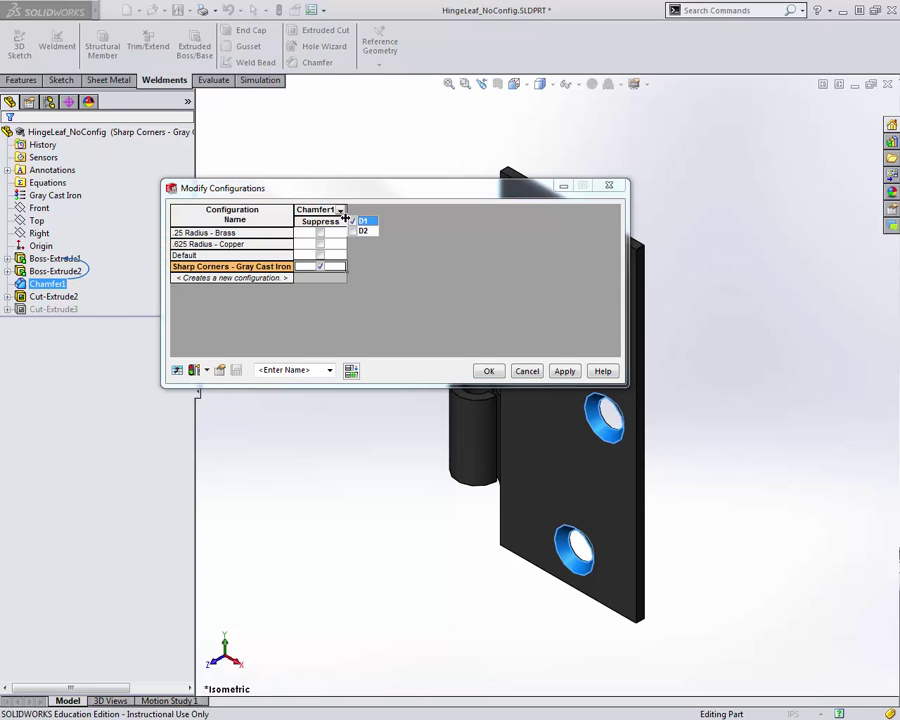
{"action": "left_click", "coordinate": [363, 221]}
{"action": "left_click", "coordinate": [394, 210]}
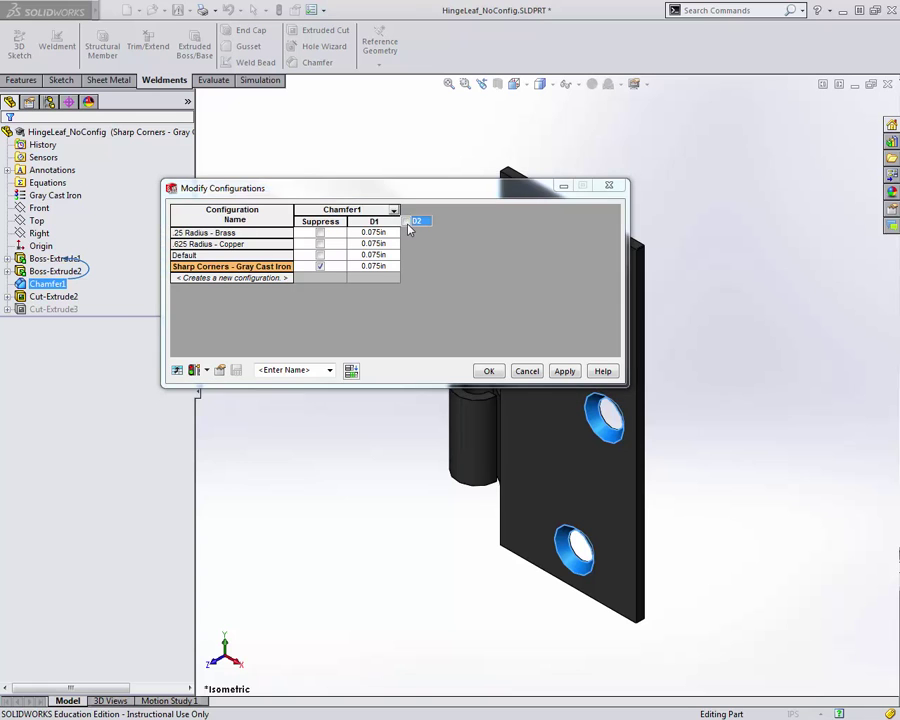
{"action": "left_click", "coordinate": [479, 305]}
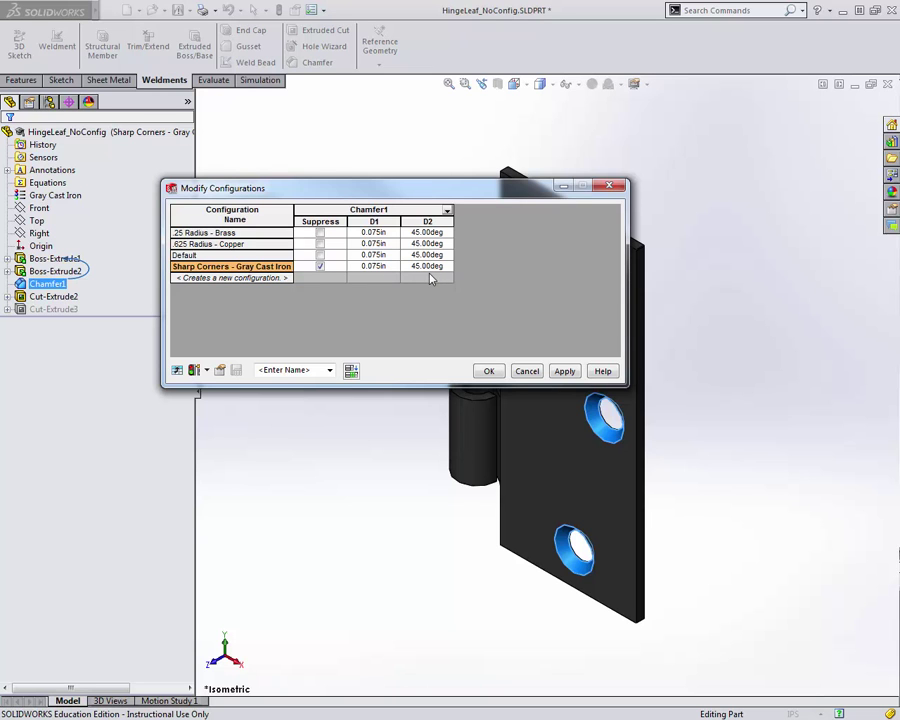
Step: Set the .25 Radius - Brass chamfer distance to 0.125in and apply the table
{"action": "left_click", "coordinate": [387, 233]}
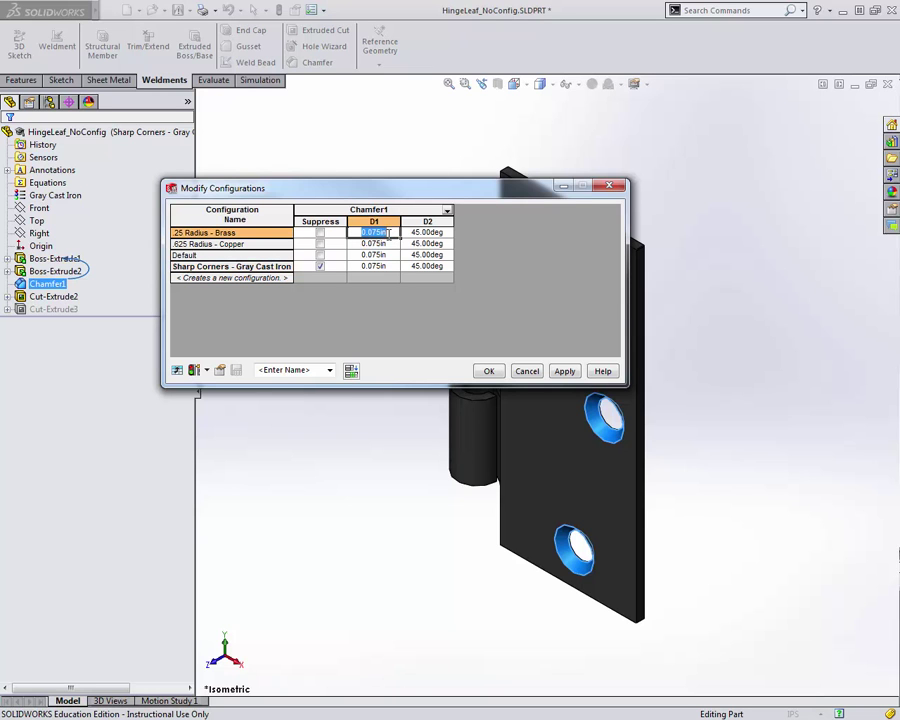
{"action": "type", "text": "125"}
{"action": "left_click", "coordinate": [389, 243]}
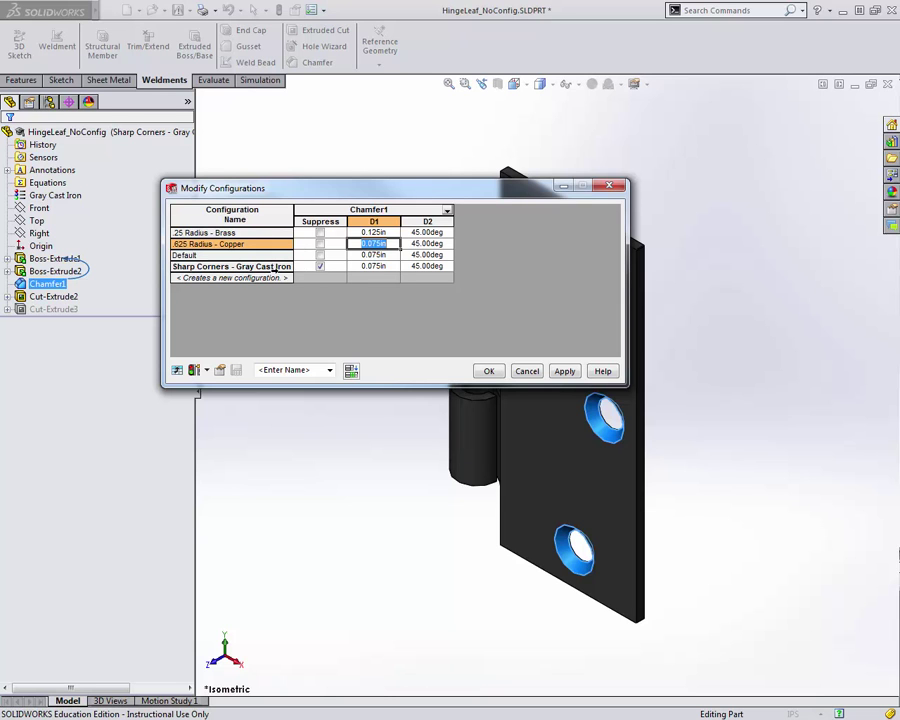
{"action": "left_click", "coordinate": [489, 371]}
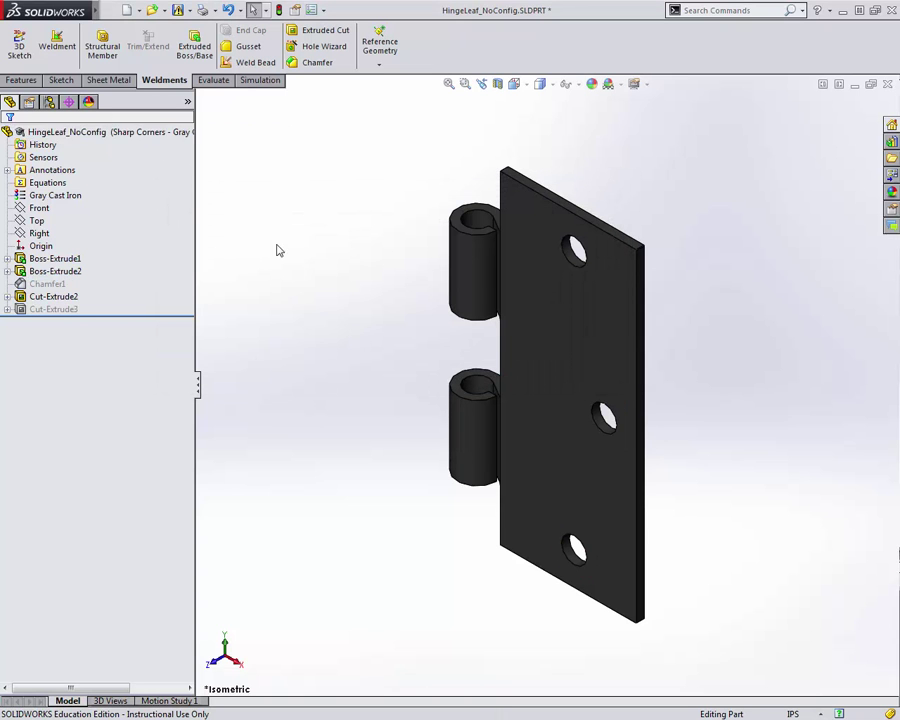
Step: Orbit and zoom the hinge leaf upright to inspect its unchamfered holes
{"action": "middle_click_drag", "start_coordinate": [412, 360], "coordinate": [609, 181]}
{"action": "scroll", "coordinate": [607, 205], "scroll_direction": "down", "scroll_amount": 5}
{"action": "left_click", "coordinate": [576, 279]}
{"action": "middle_click_drag", "start_coordinate": [576, 279], "coordinate": [612, 228]}
{"action": "scroll", "coordinate": [600, 234], "scroll_direction": "up", "scroll_amount": 5}
{"action": "left_click", "coordinate": [557, 259]}
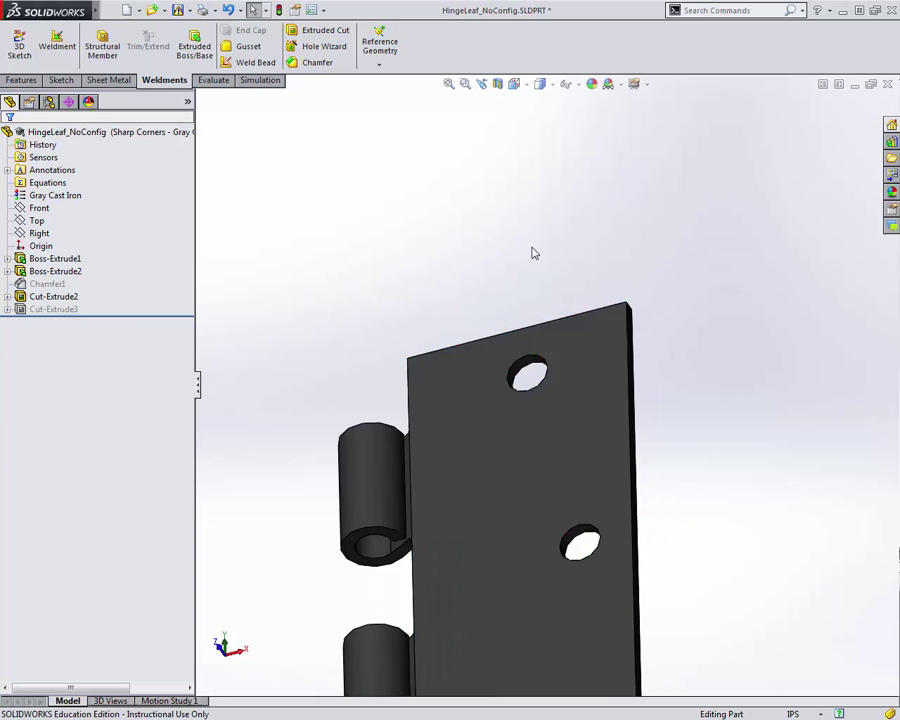
{"action": "middle_click_drag", "start_coordinate": [557, 259], "coordinate": [524, 366]}
{"action": "middle_click_drag", "start_coordinate": [374, 340], "coordinate": [466, 511]}
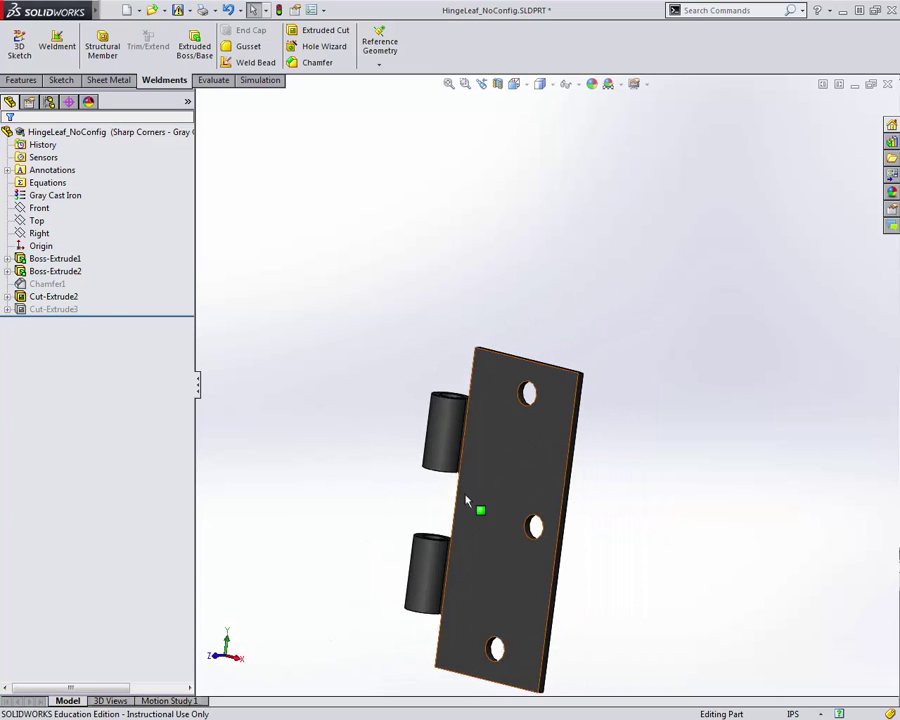
Step: Activate .25 Radius - Brass, .625 Radius - Copper, then Default, viewed isometrically
{"action": "key", "text": "f"}
{"action": "left_click", "coordinate": [49, 101]}
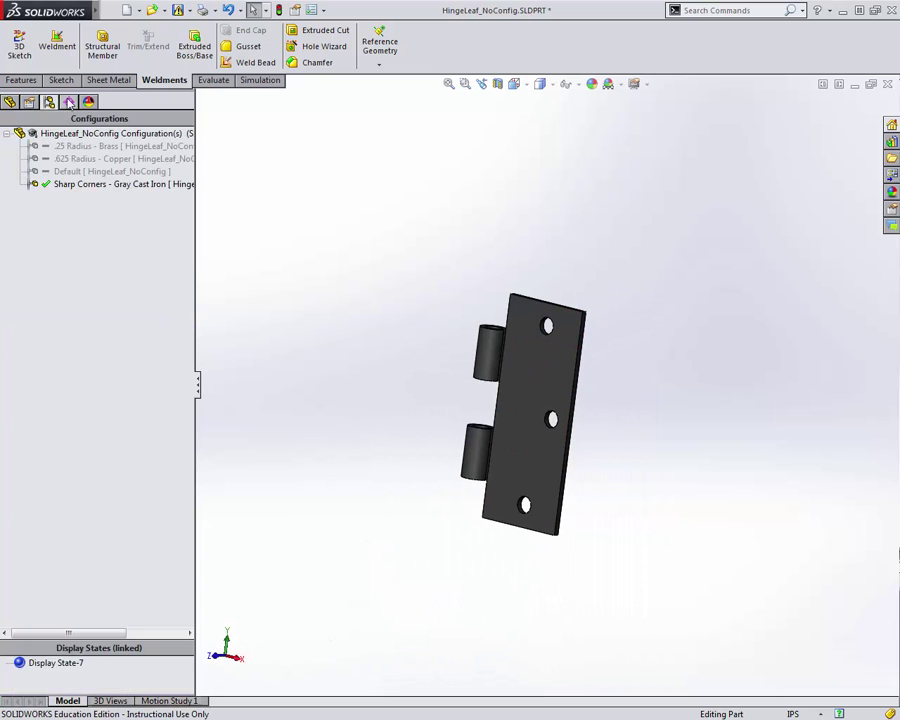
{"action": "left_click", "coordinate": [118, 148]}
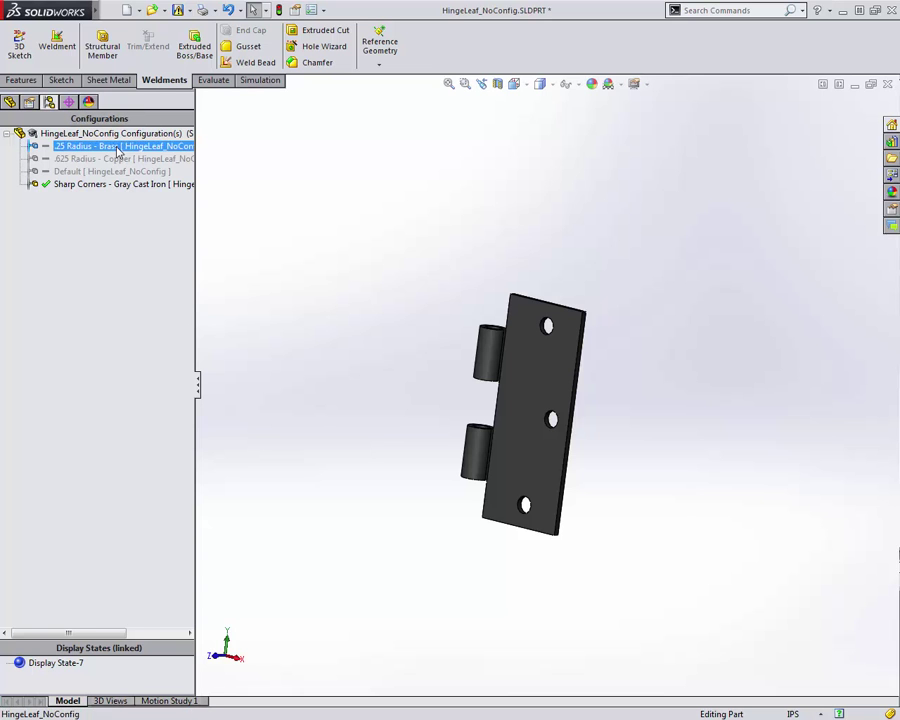
{"action": "double_click", "coordinate": [118, 148]}
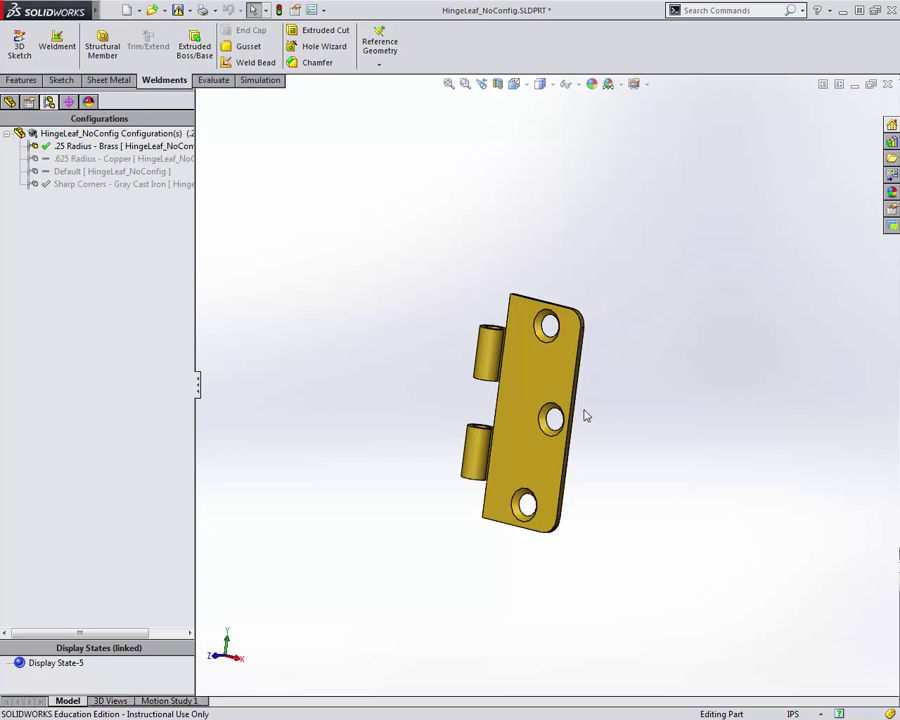
{"action": "scroll", "coordinate": [574, 405], "scroll_direction": "up", "scroll_amount": 3}
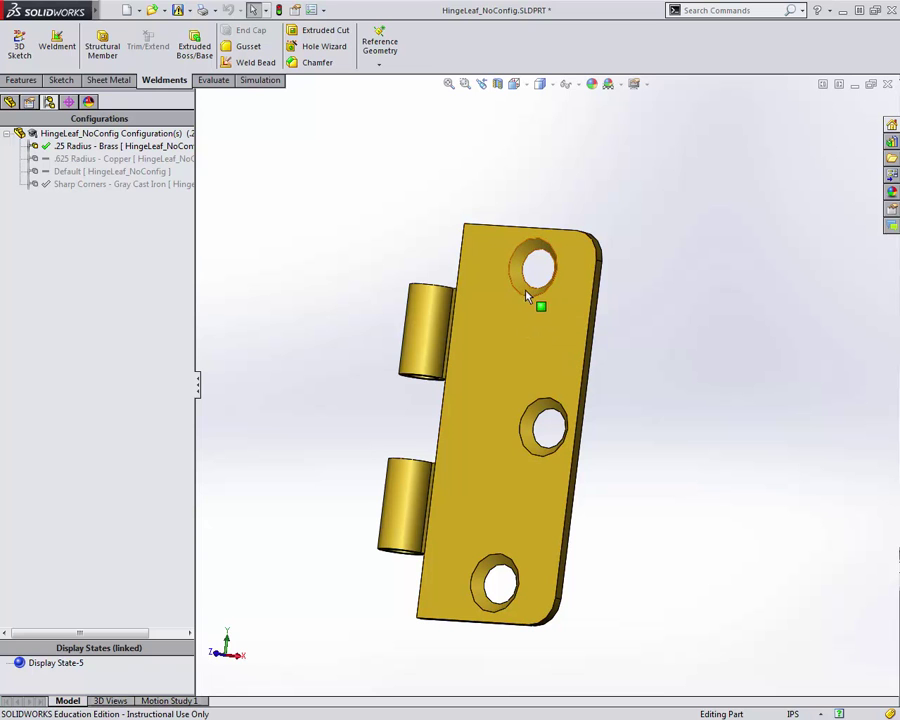
{"action": "scroll", "coordinate": [545, 305], "scroll_direction": "up", "scroll_amount": 2}
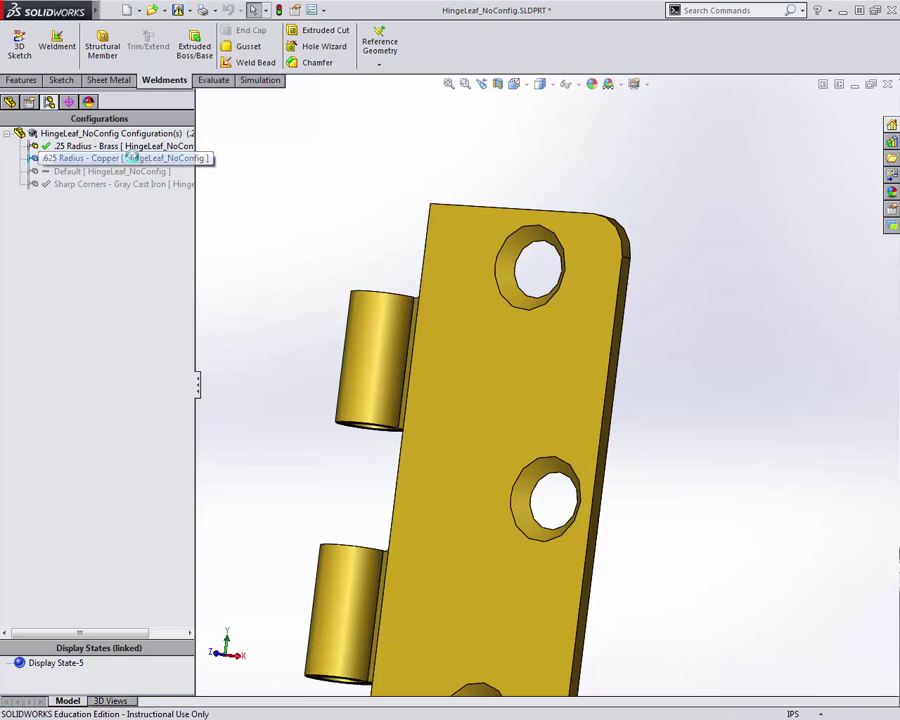
{"action": "double_click", "coordinate": [135, 159]}
{"action": "double_click", "coordinate": [126, 172]}
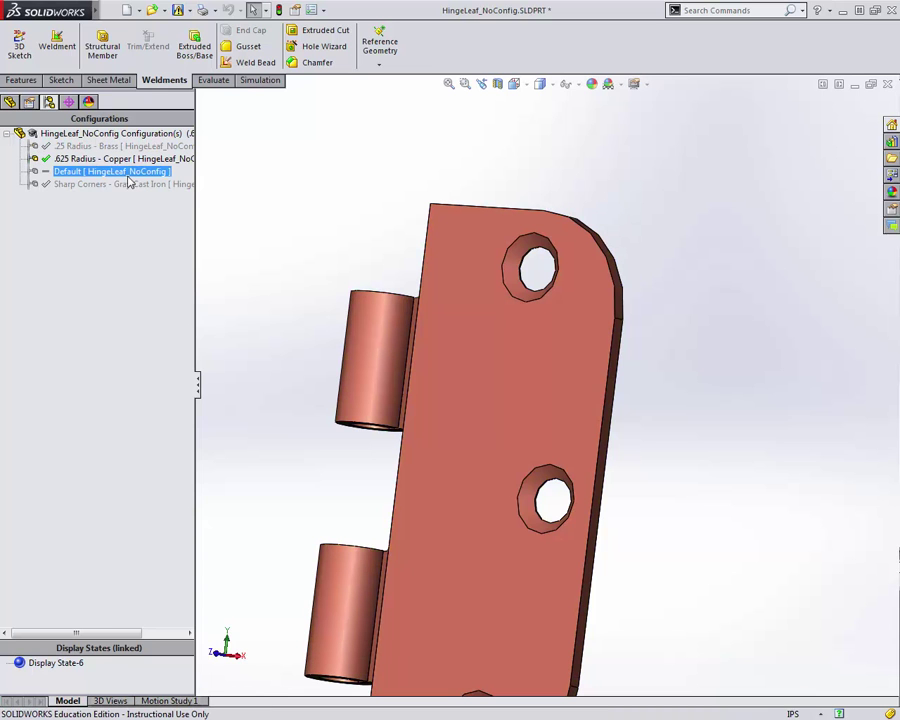
{"action": "left_click", "coordinate": [540, 83]}
{"action": "left_click", "coordinate": [592, 136]}
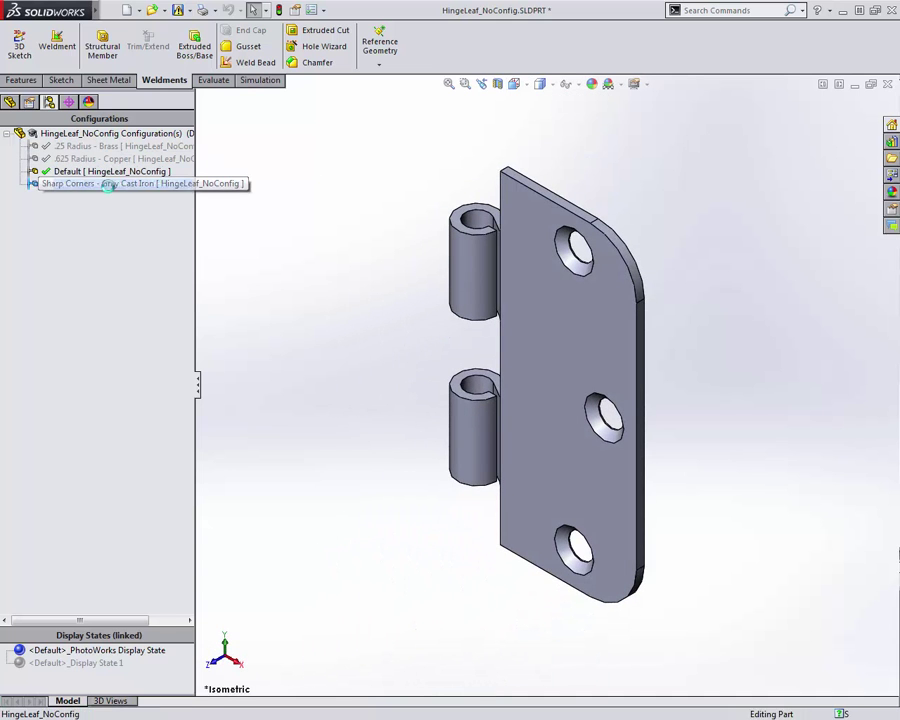
Step: Cycle through Sharp Corners - Gray Cast Iron, Brass and Copper, ending on Default in the feature tree
{"action": "double_click", "coordinate": [115, 185]}
{"action": "left_click", "coordinate": [120, 148]}
{"action": "double_click", "coordinate": [121, 151]}
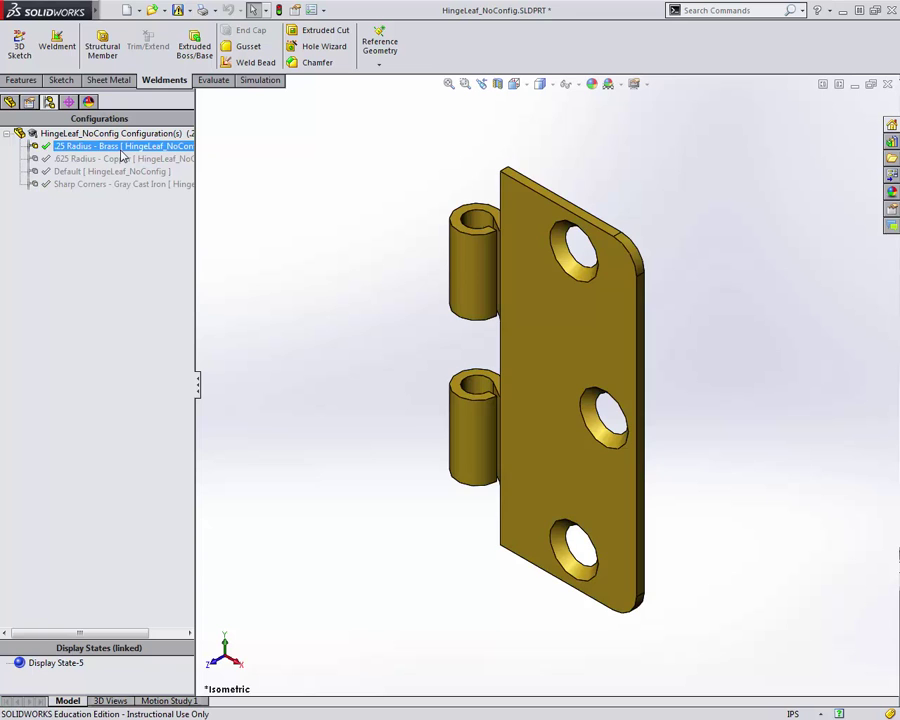
{"action": "double_click", "coordinate": [108, 160]}
{"action": "left_click", "coordinate": [97, 172]}
{"action": "double_click", "coordinate": [97, 172]}
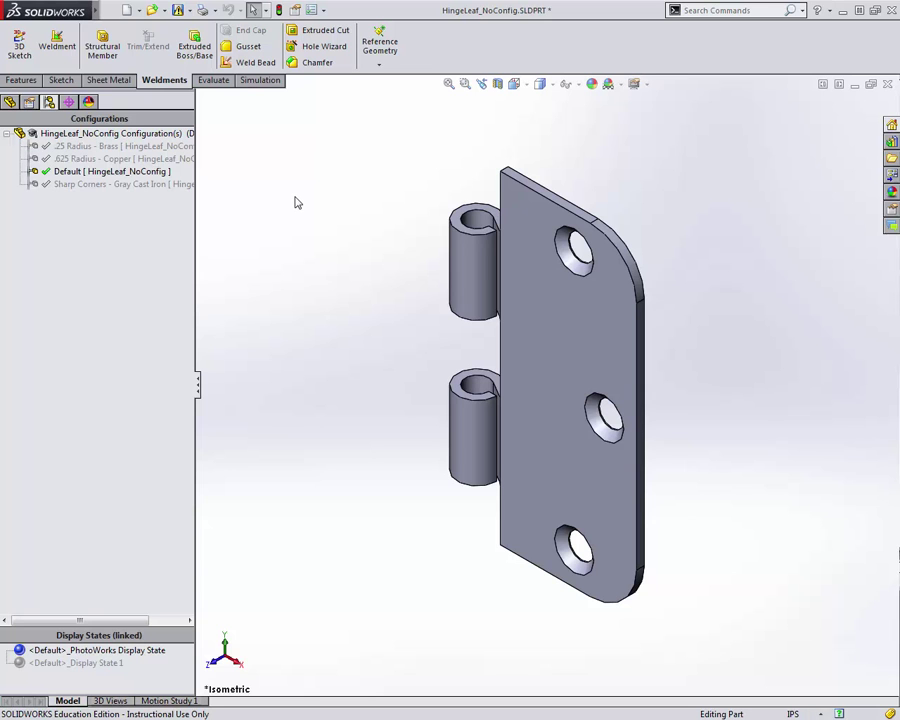
{"action": "left_click", "coordinate": [12, 101]}
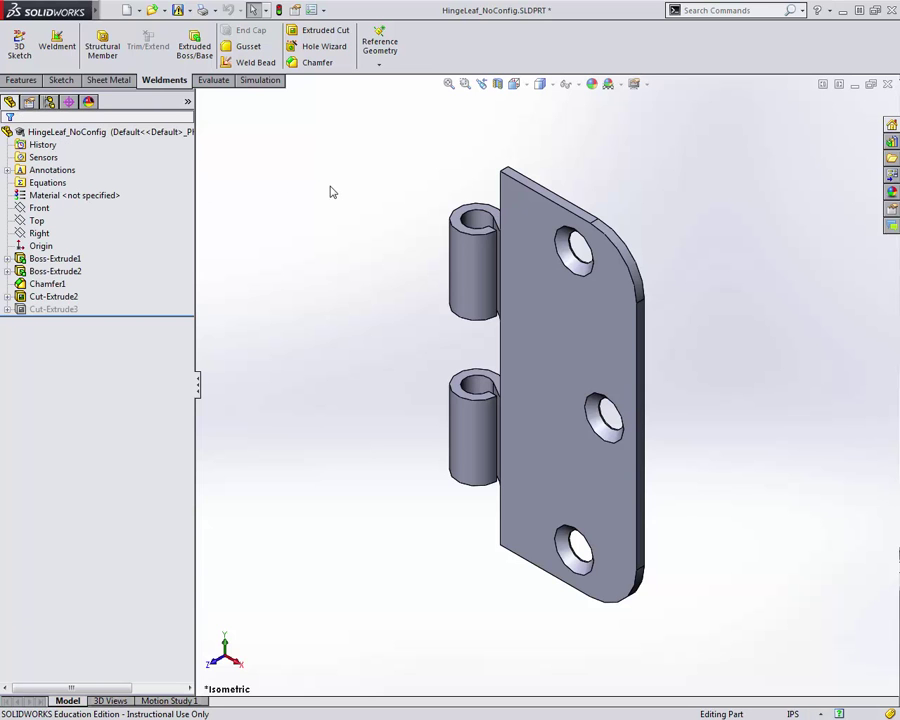